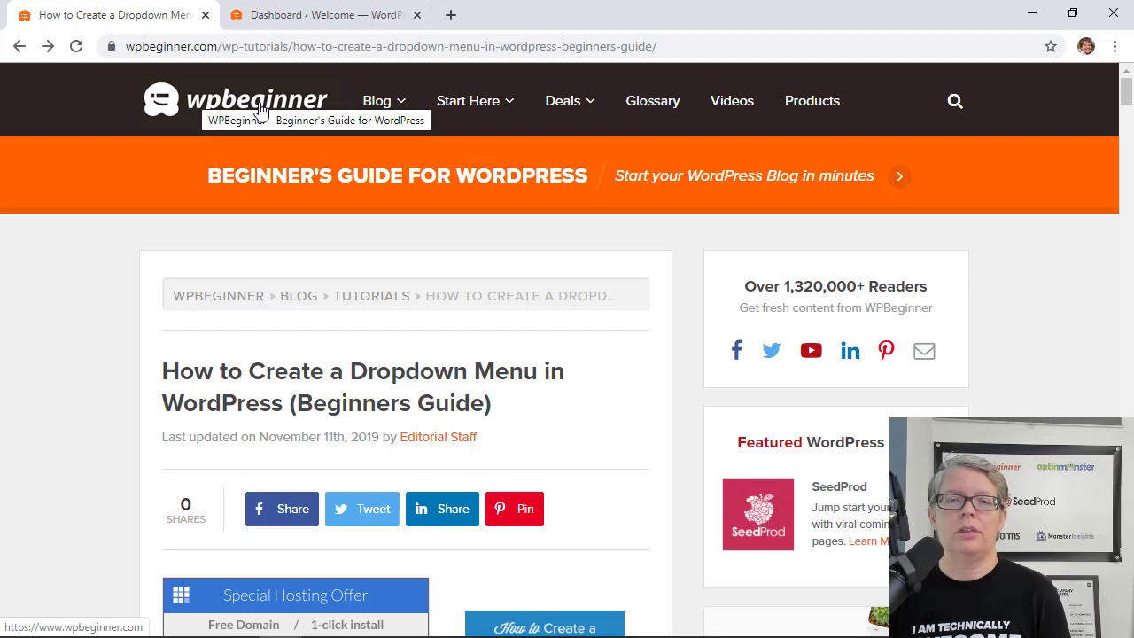
# - Examine the Blog, Start Here and Deals dropdown menus on the WPBeginner site
pyautogui.moveTo(380, 104)
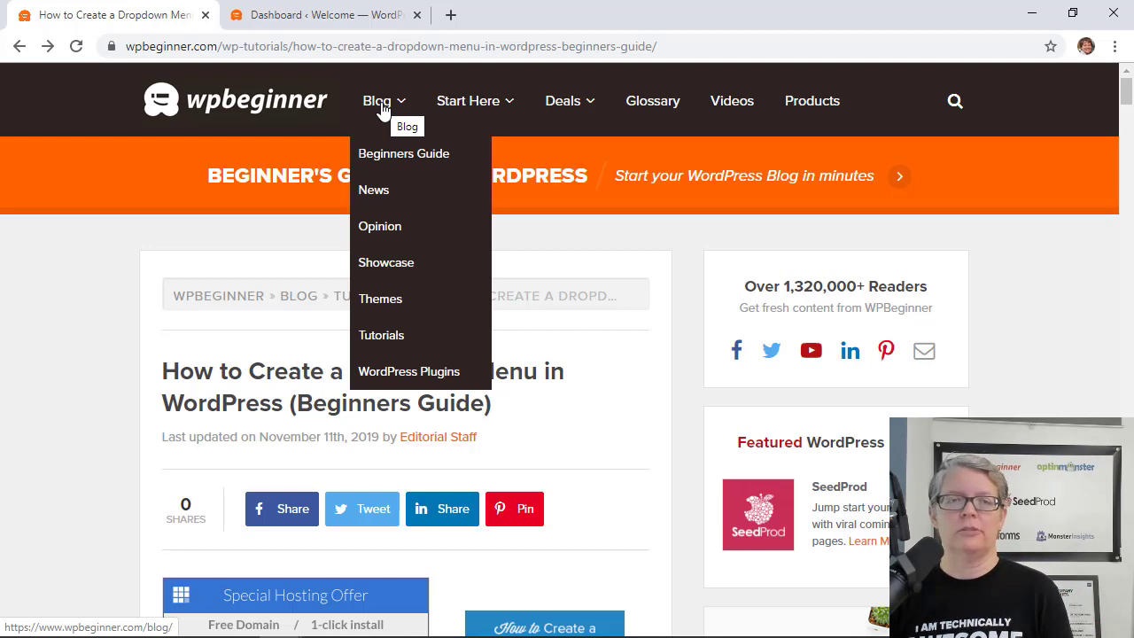
pyautogui.moveTo(460, 104)
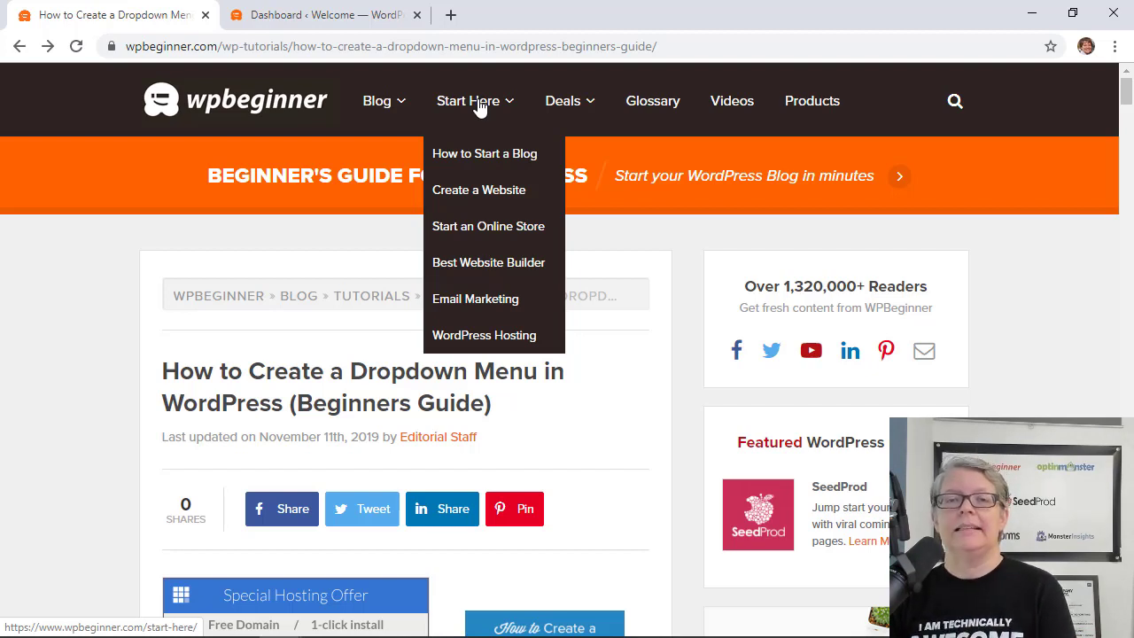
pyautogui.moveTo(564, 114)
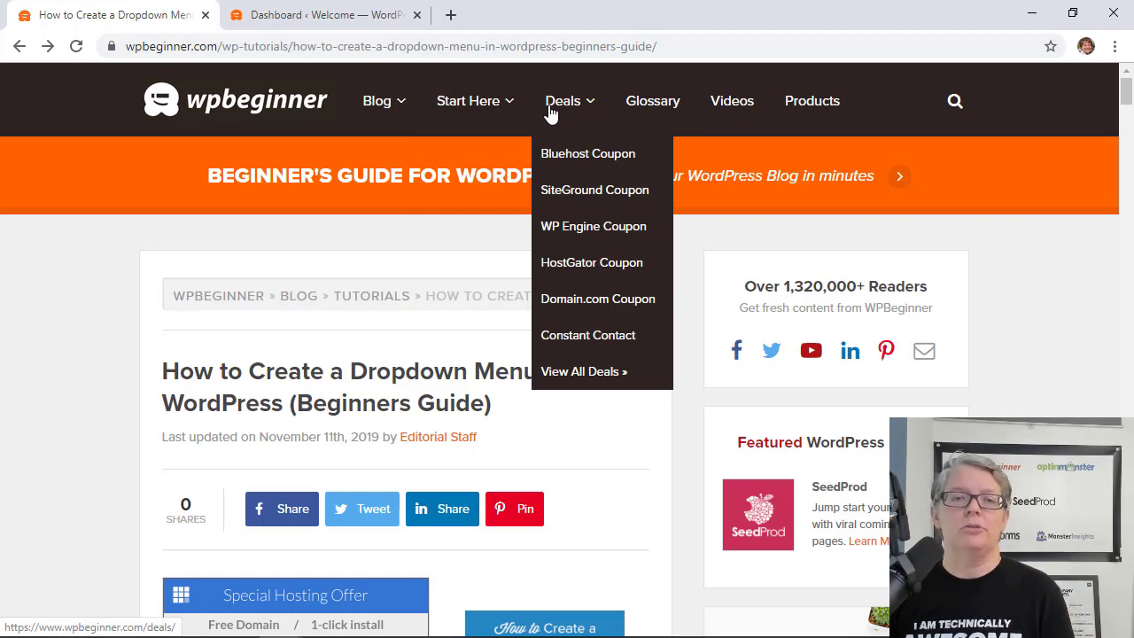
# - Switch to the WordPress dashboard and open the page for managing the site's navigation menus
pyautogui.click(267, 25)
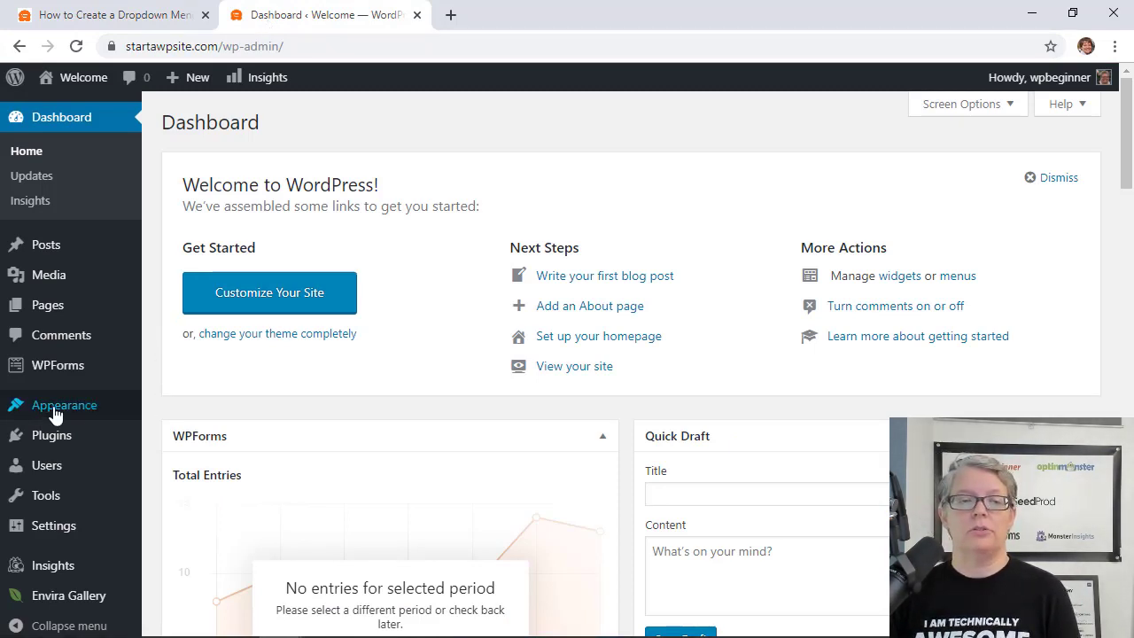
pyautogui.moveTo(45, 411)
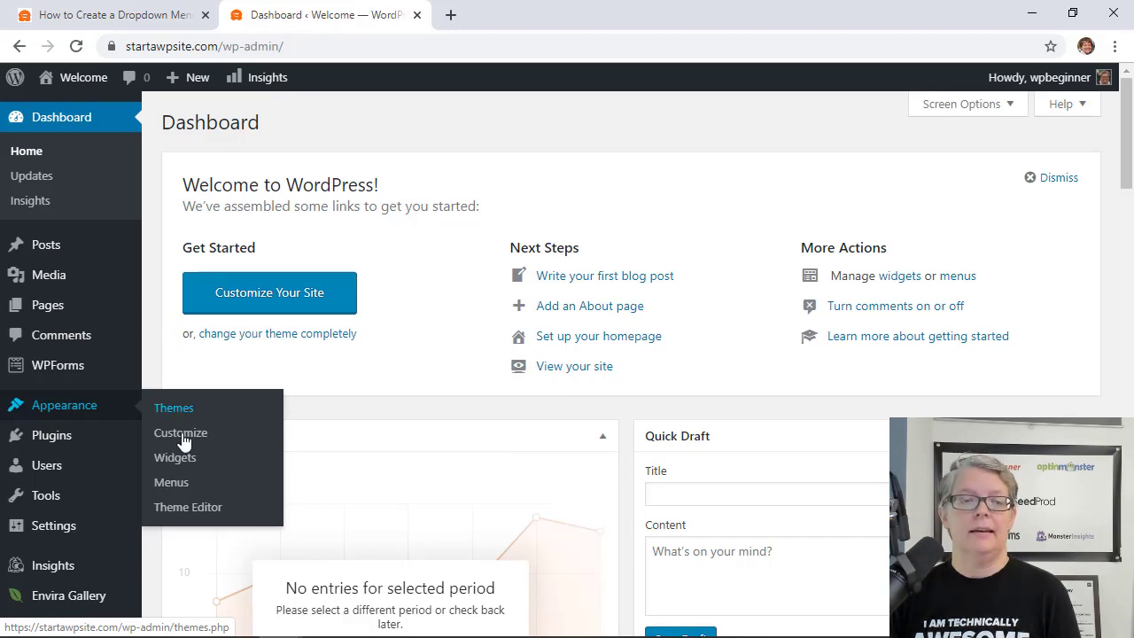
pyautogui.click(171, 485)
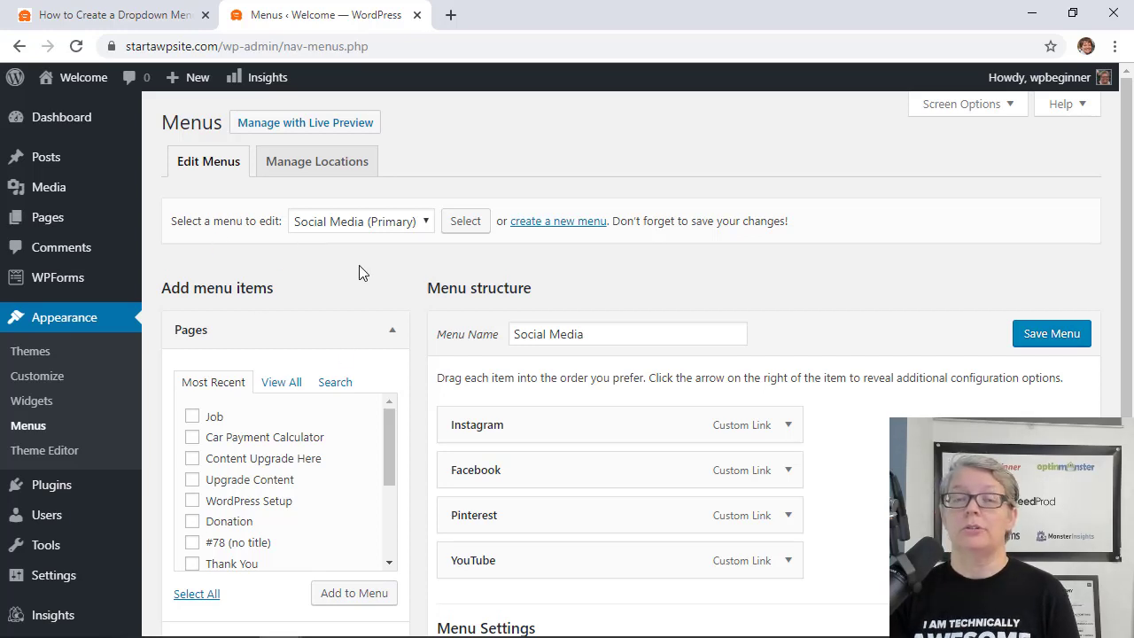
# - Create a new navigation menu named "Drop down menu"
pyautogui.click(547, 223)
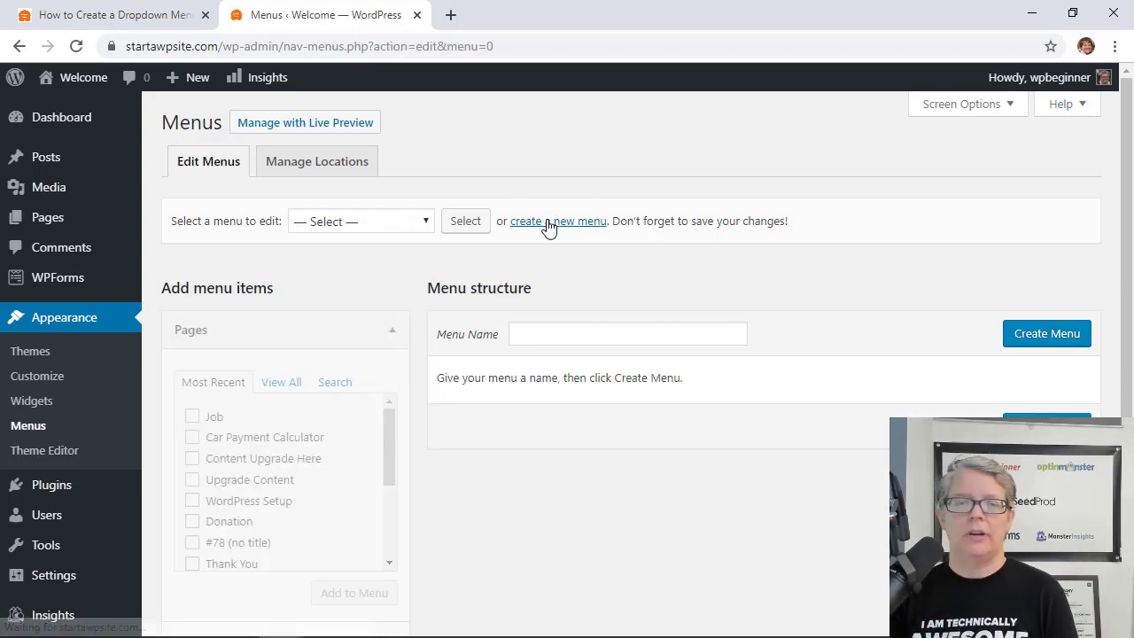
pyautogui.click(548, 332)
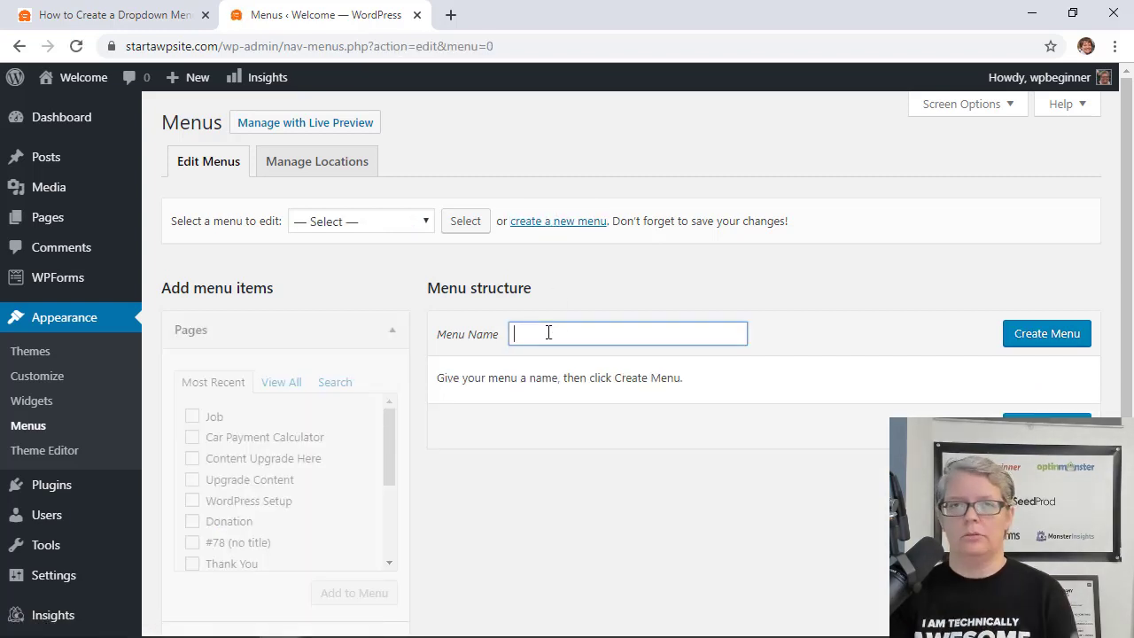
pyautogui.write('Drop down')
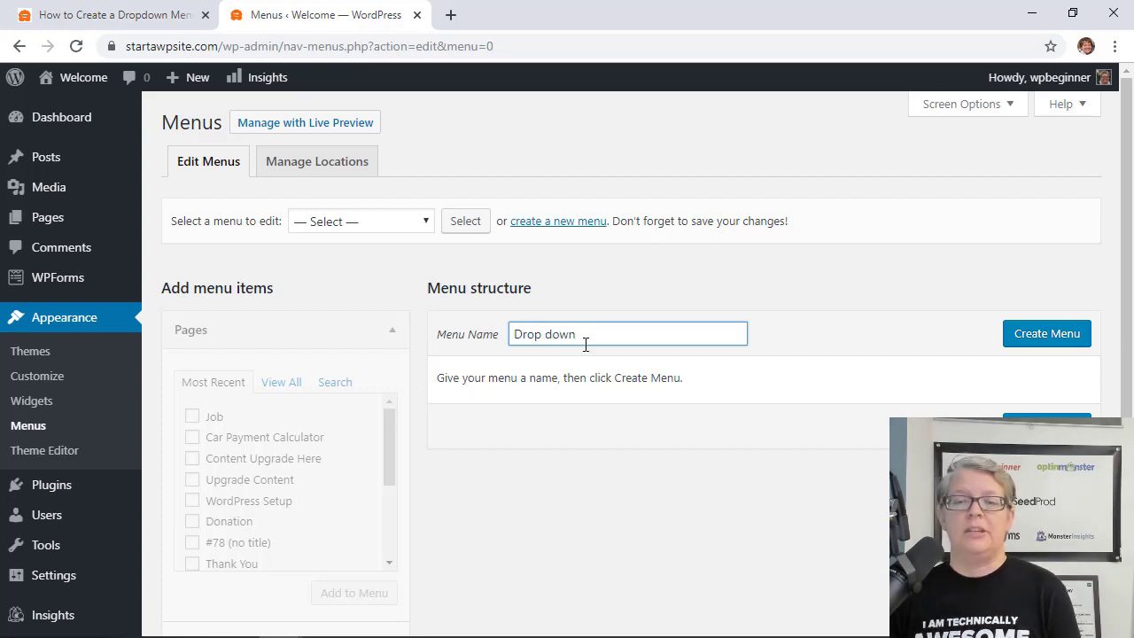
pyautogui.write(' menu')
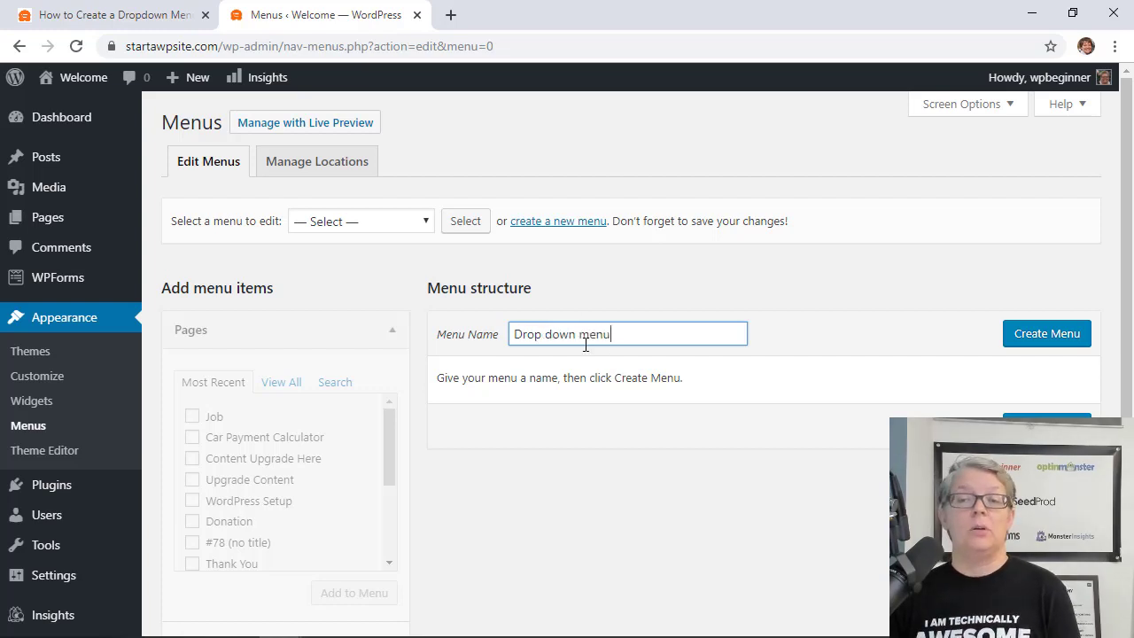
pyautogui.click(1016, 335)
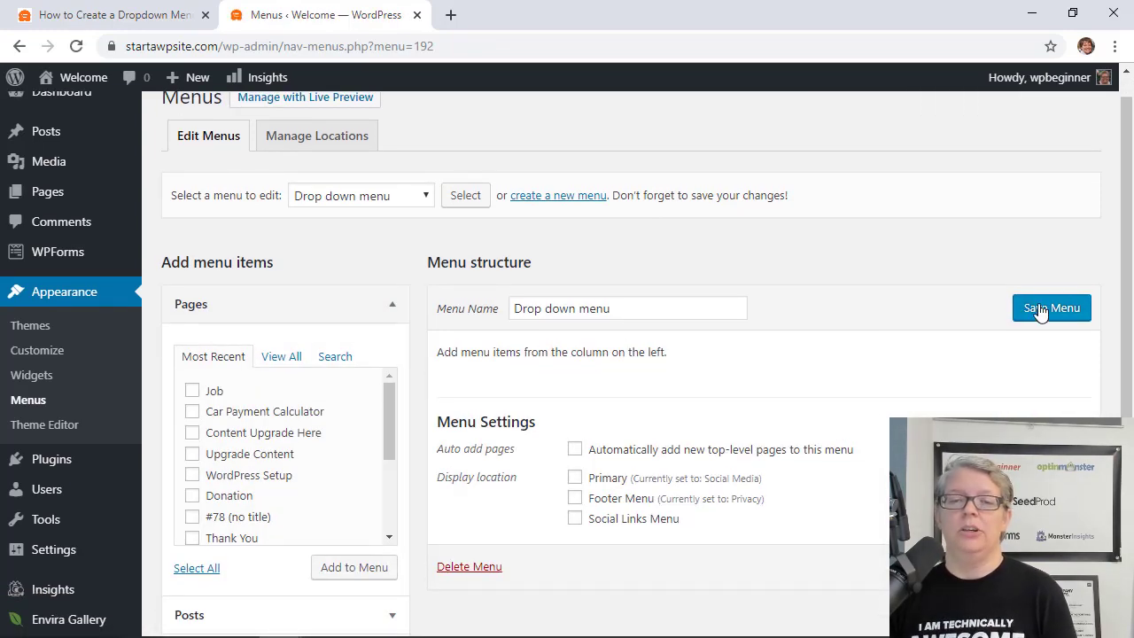
# - Select the Job page among the most recent pages as an item for the new menu
pyautogui.scroll(-3, 913, 299)
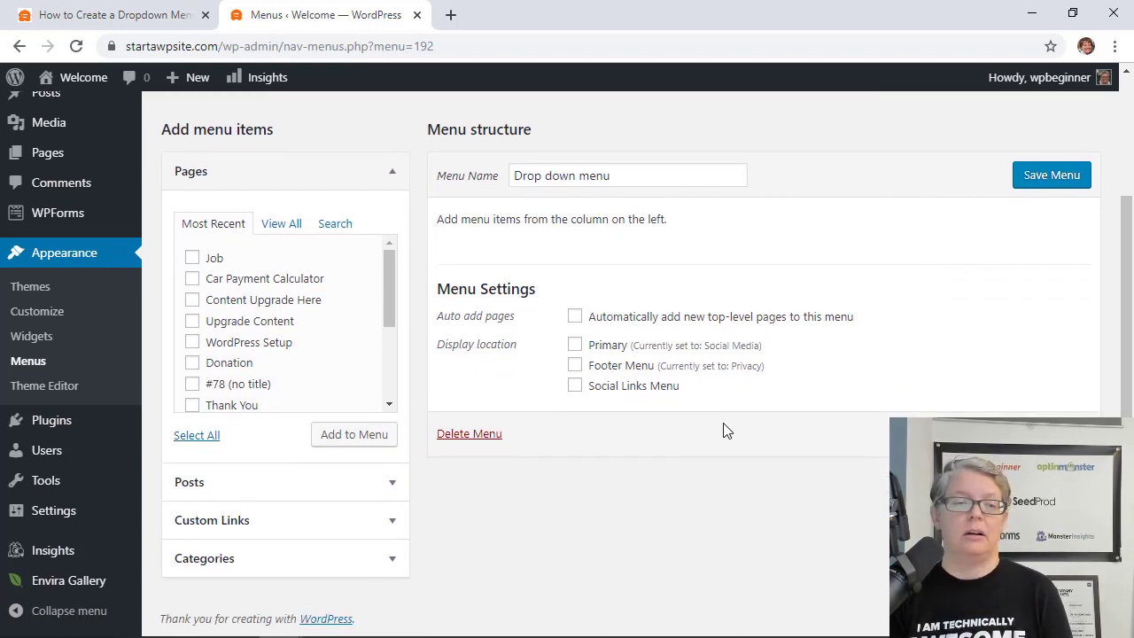
pyautogui.click(212, 223)
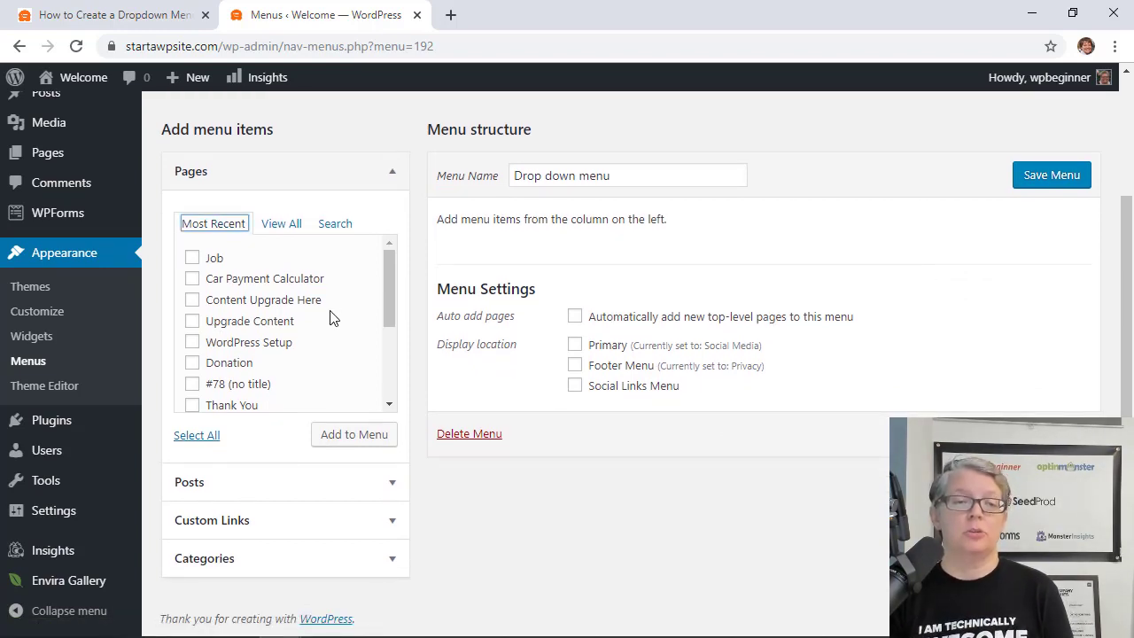
pyautogui.click(193, 259)
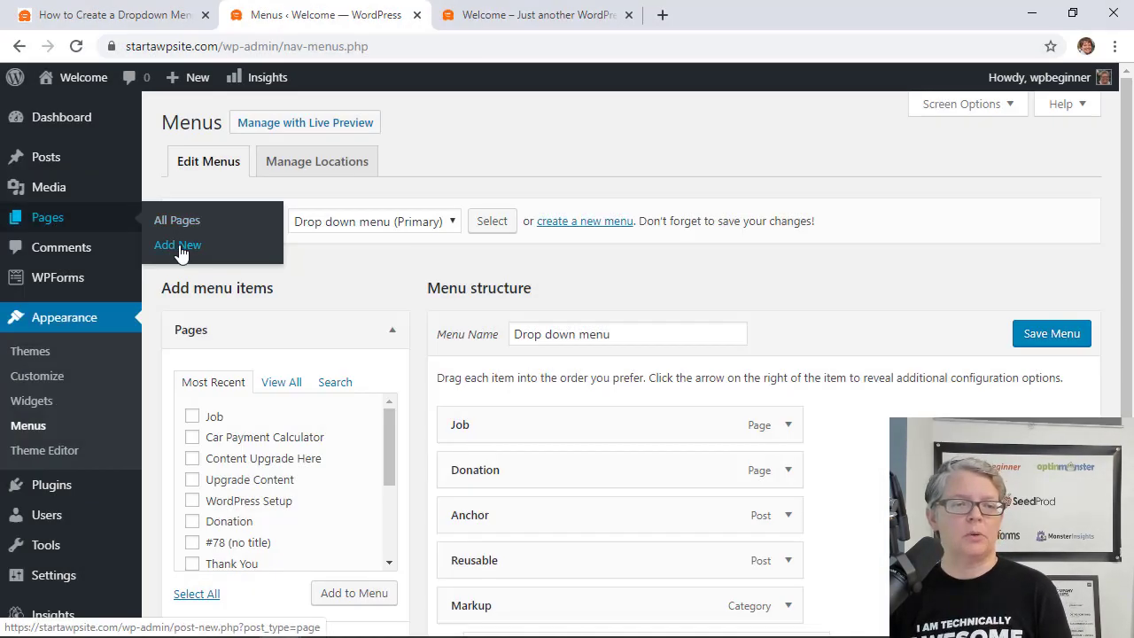
# - Start a new page titled "Contact"
pyautogui.click(178, 247)
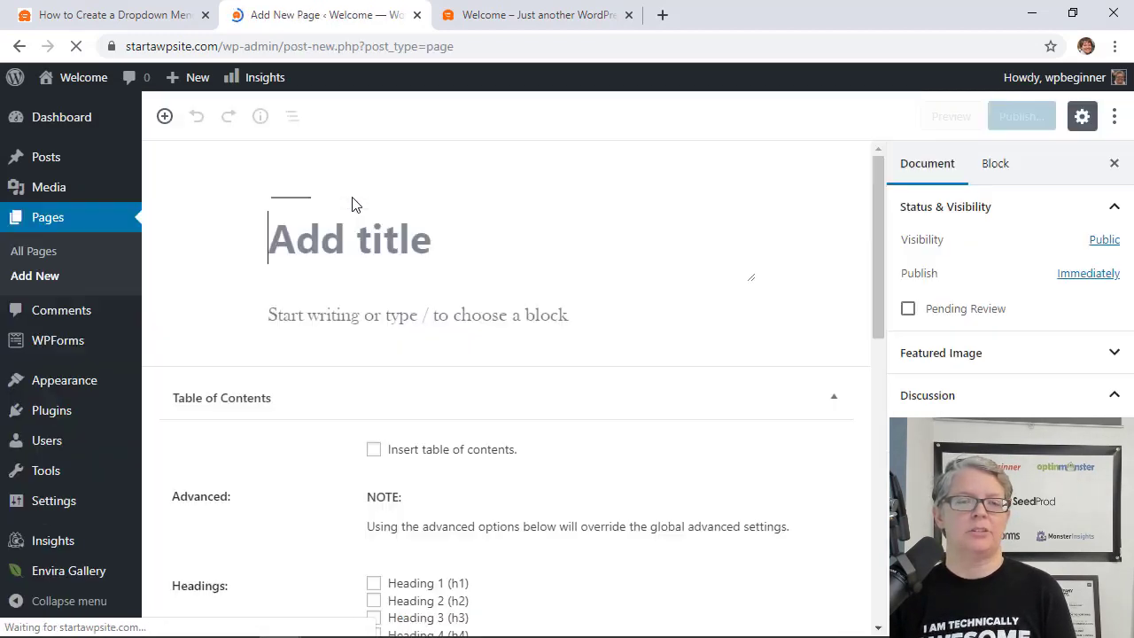
pyautogui.write('Con')
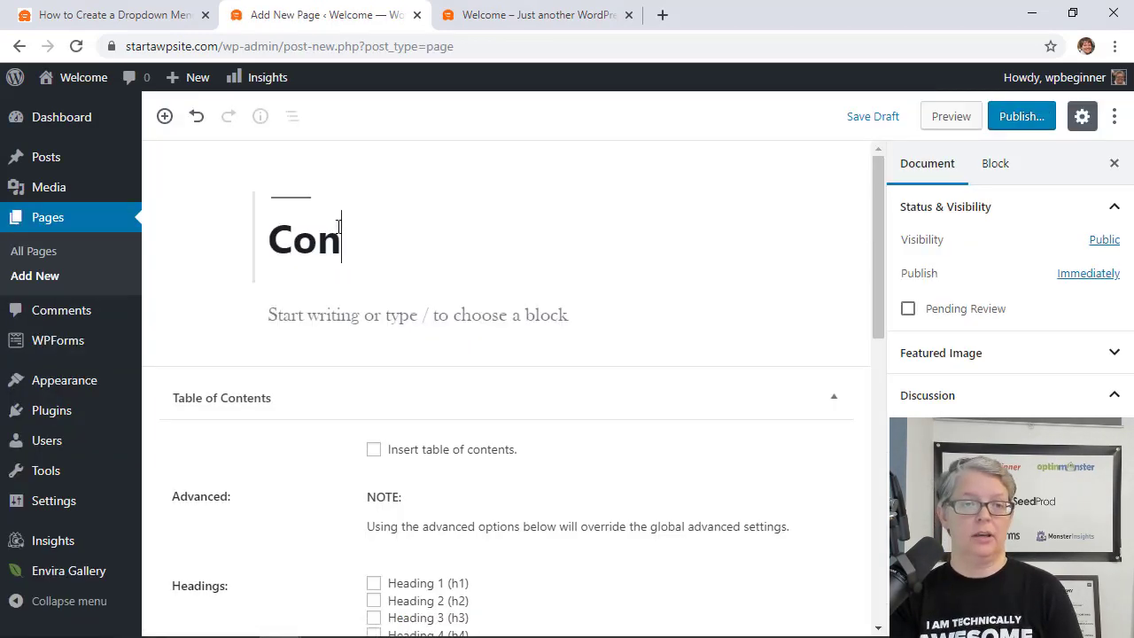
pyautogui.write('tact')
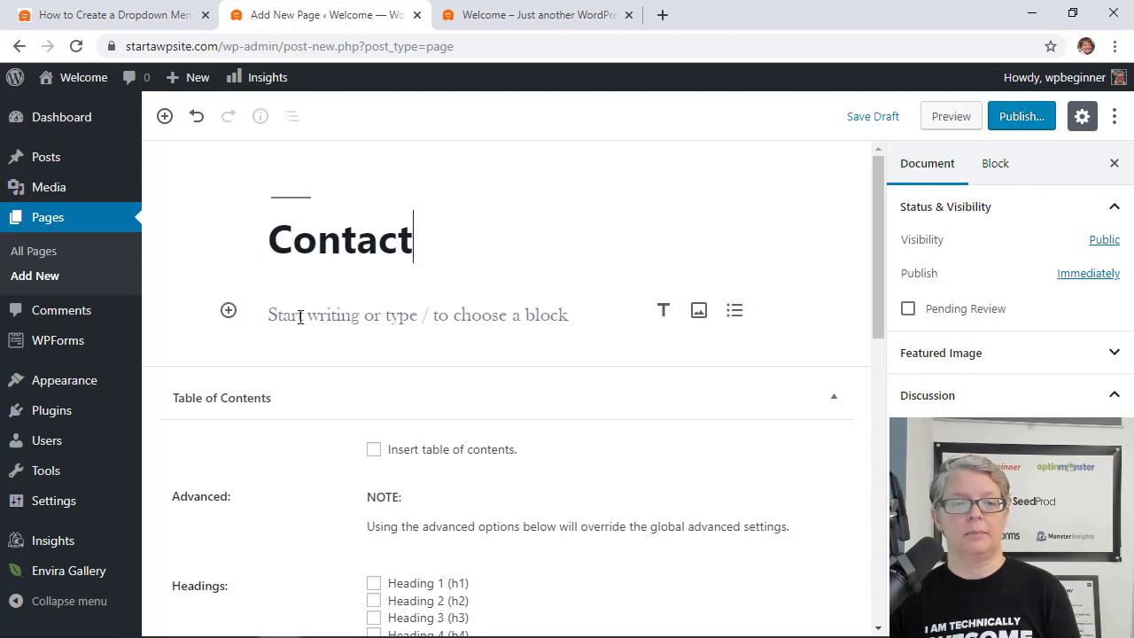
# - Insert a WPForms block below the Contact title and set it to display the Quote Form
pyautogui.click(300, 317)
pyautogui.click(228, 311)
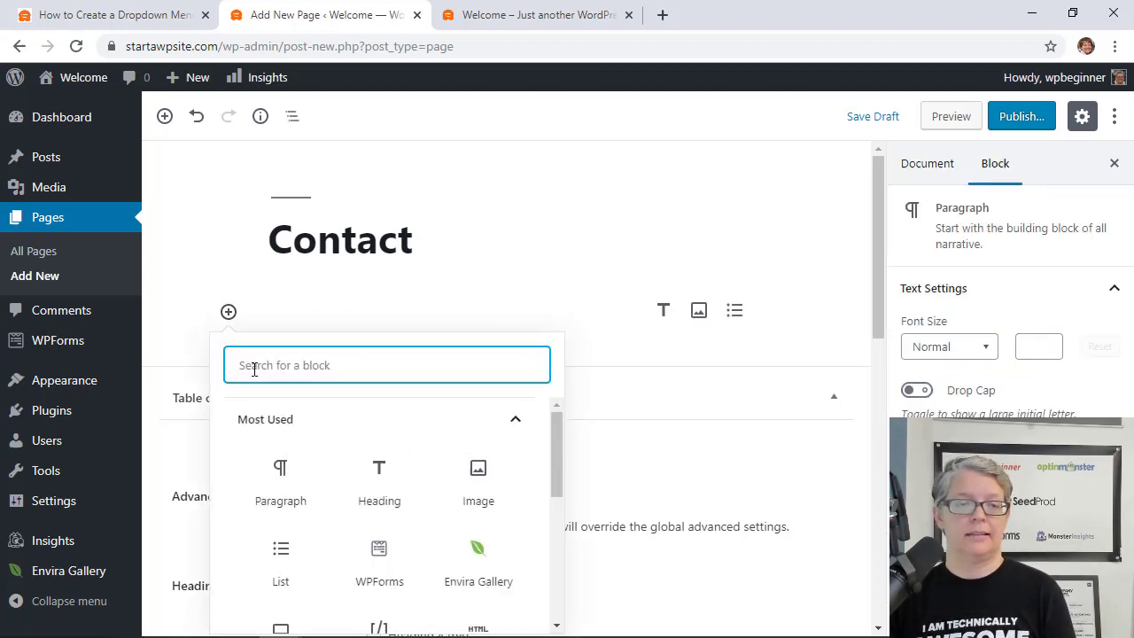
pyautogui.write('wpform')
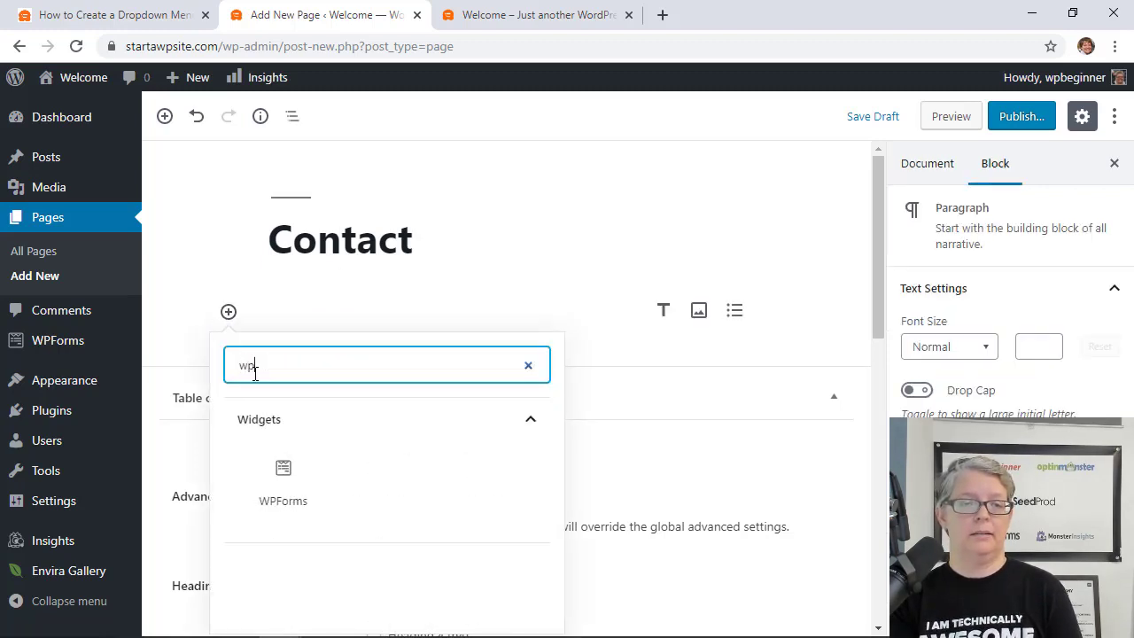
pyautogui.click(280, 474)
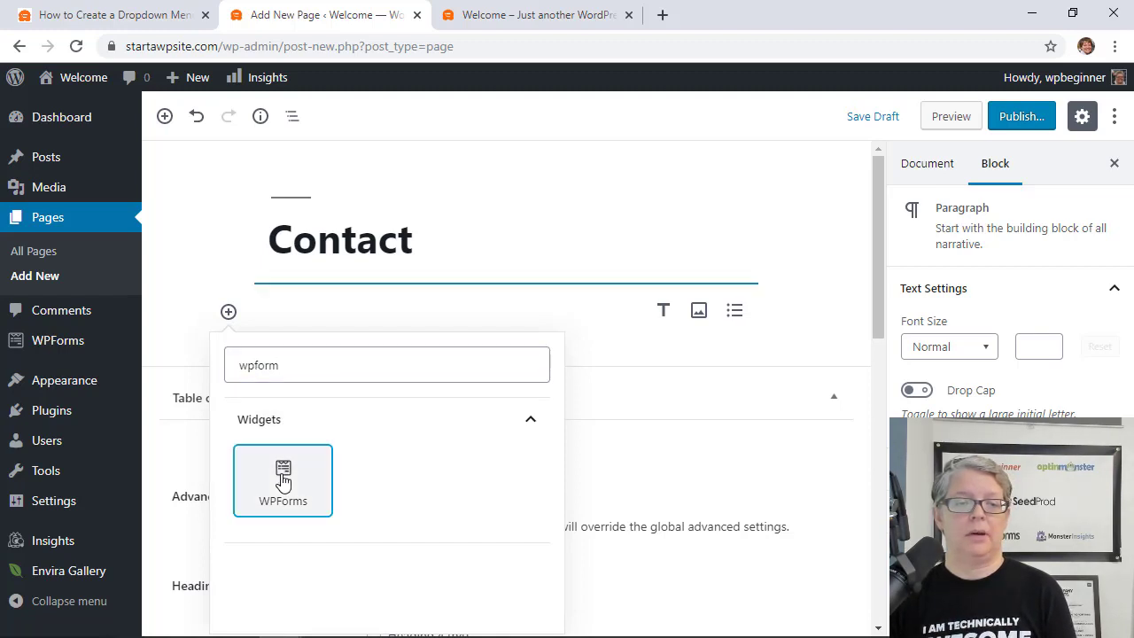
pyautogui.click(623, 476)
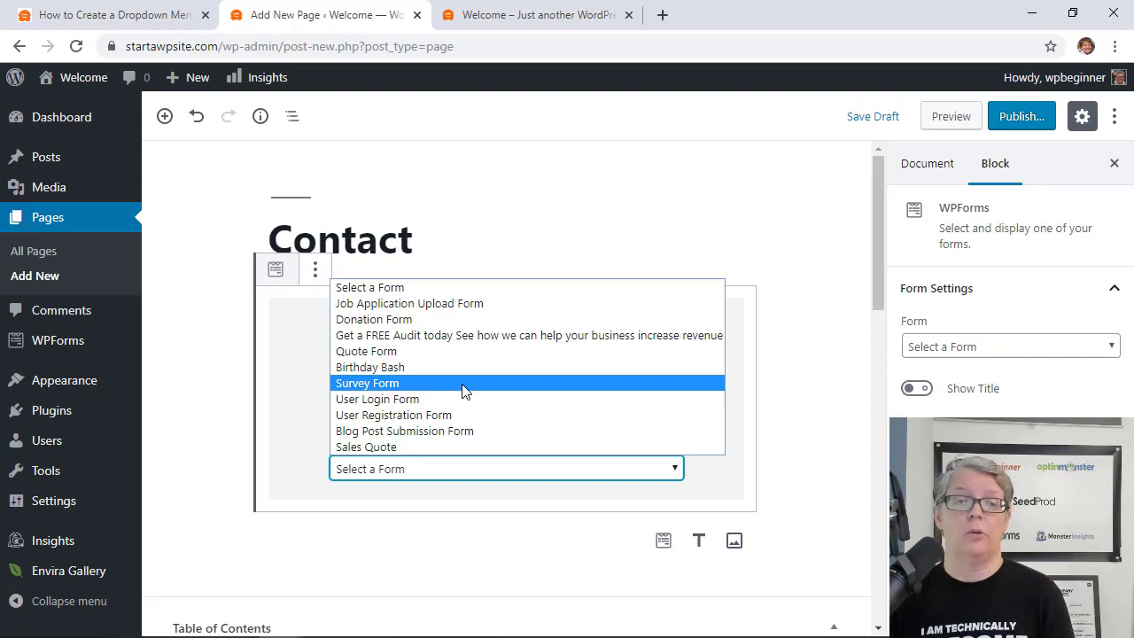
pyautogui.click(457, 354)
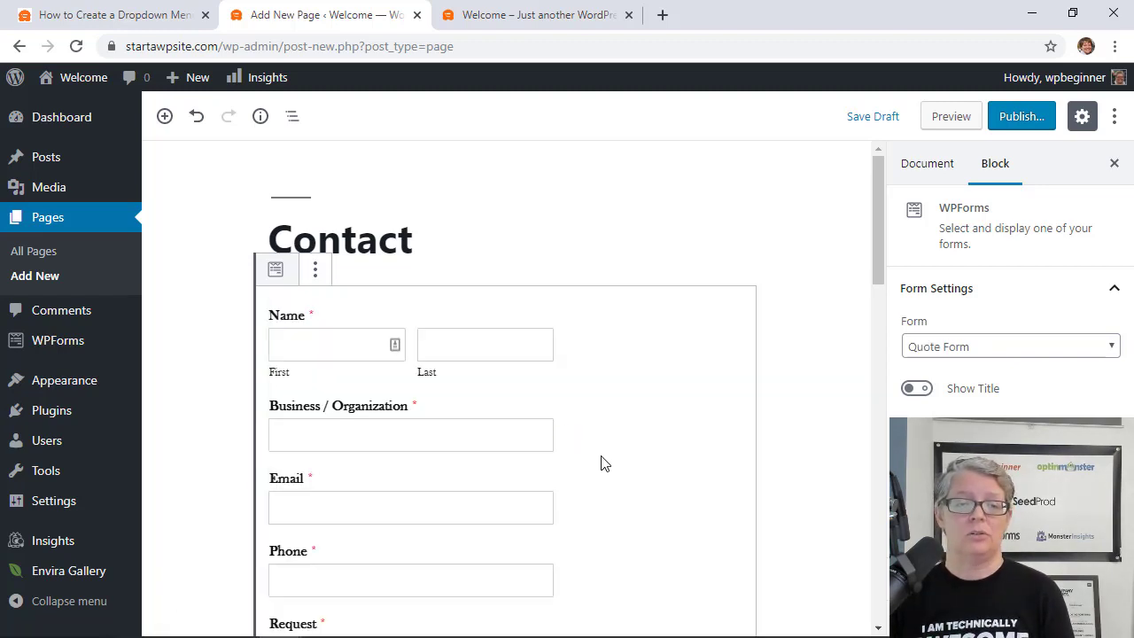
# - Check the embedded form down to its submit area and publish the Contact page
pyautogui.scroll(-2, 600, 464)
pyautogui.scroll(-1, 600, 464)
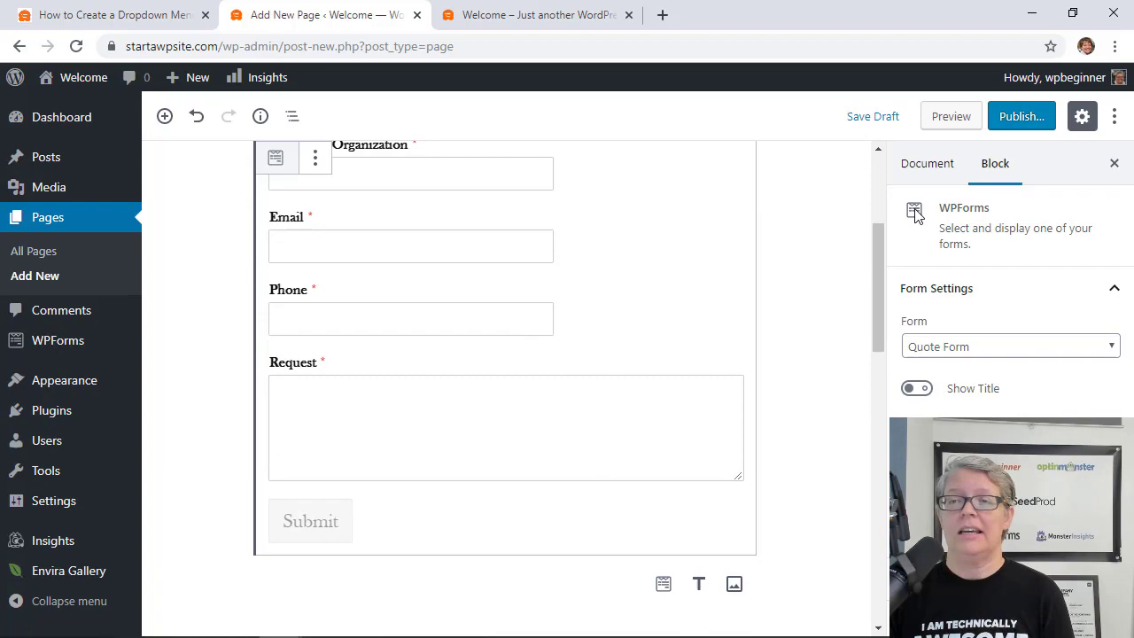
pyautogui.click(1014, 116)
pyautogui.click(1031, 124)
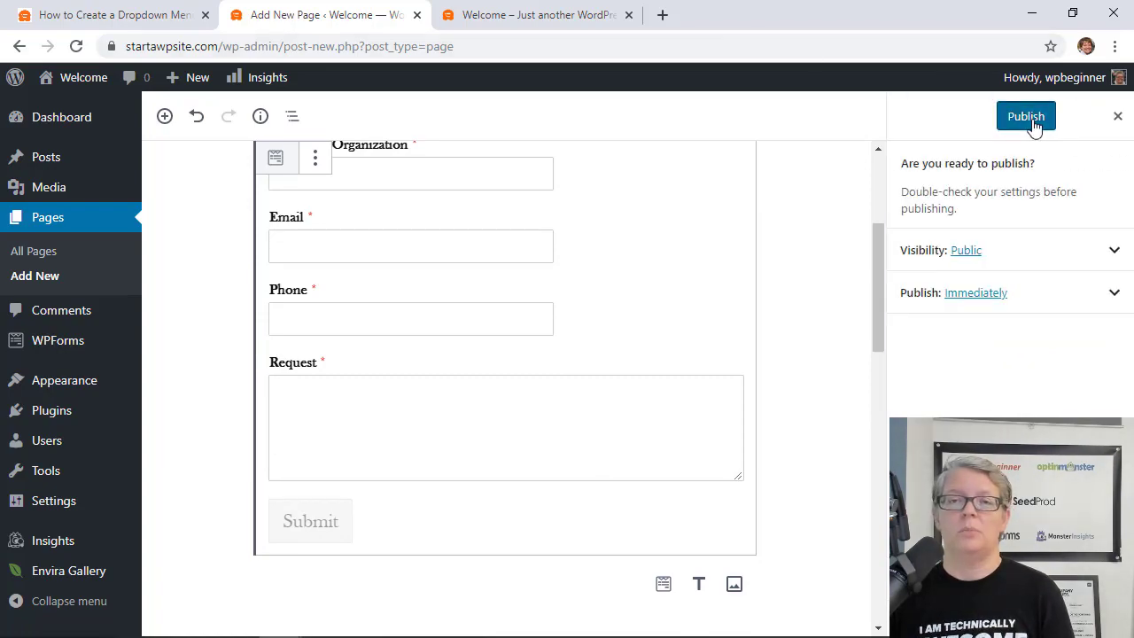
# - Open the WPForms website at wpforms.com in a new browser tab
pyautogui.click(666, 18)
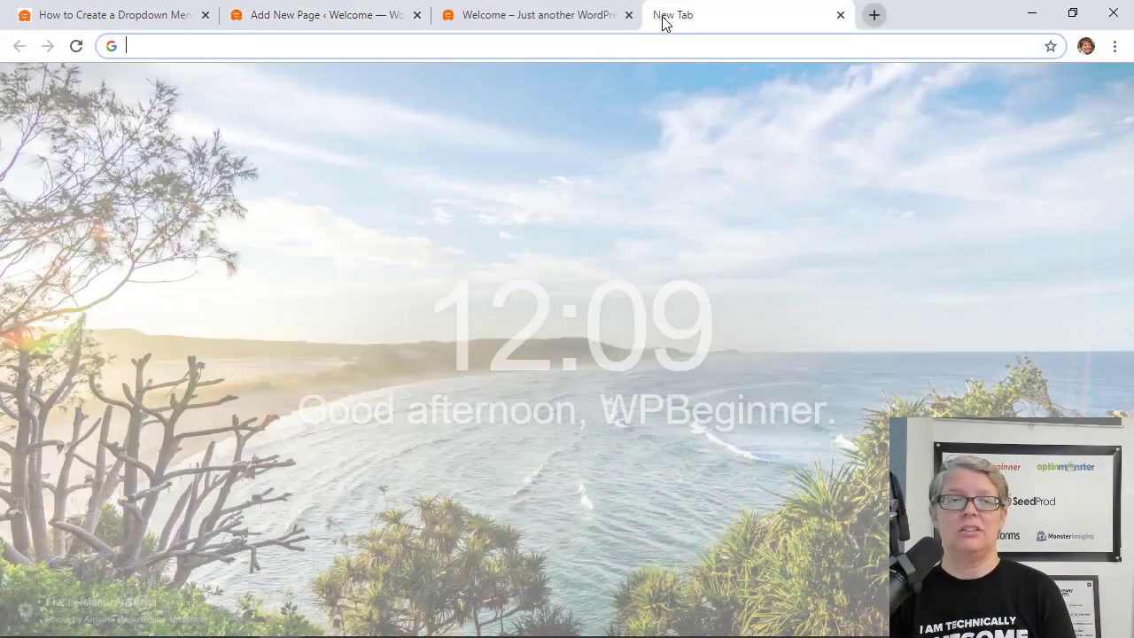
pyautogui.write('wpfo')
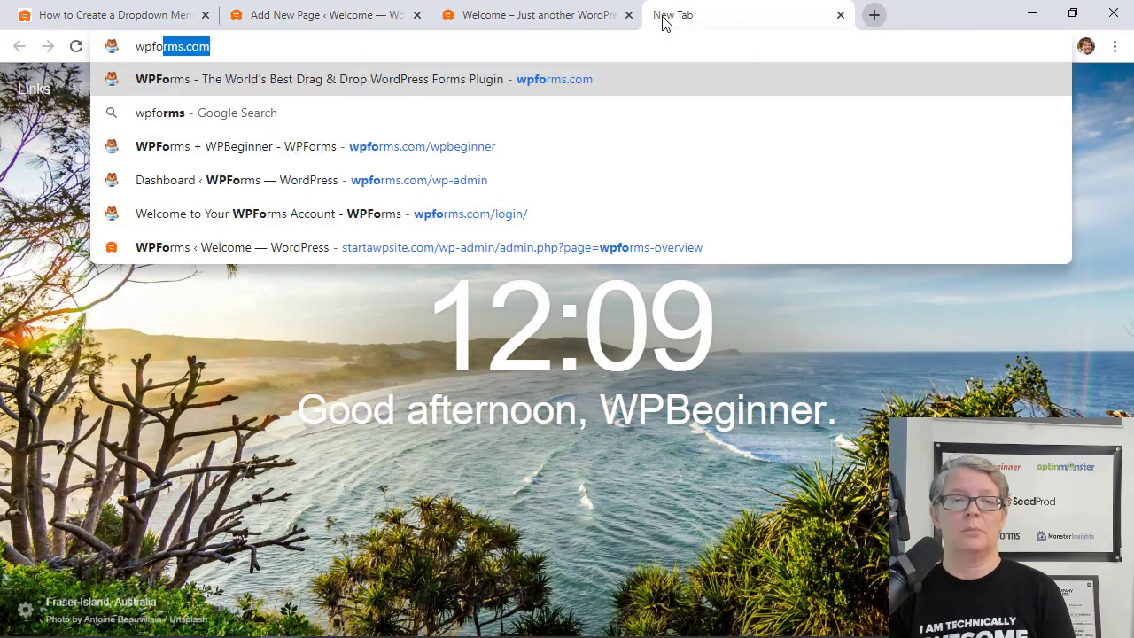
pyautogui.write('rms.com/')
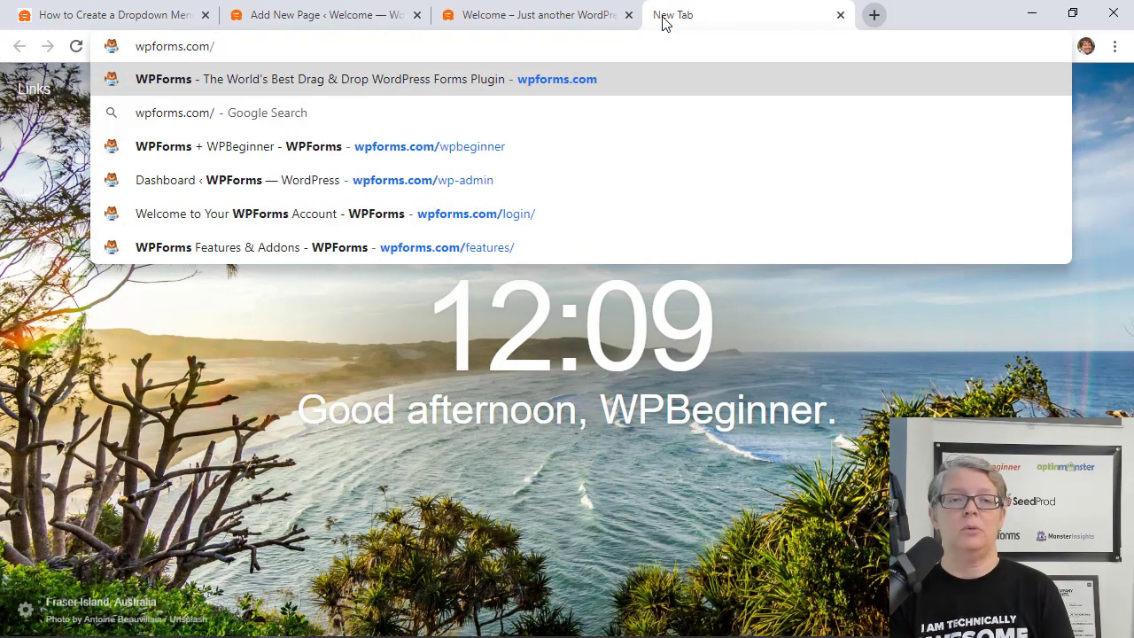
pyautogui.write('w')
pyautogui.press('Right')
pyautogui.press('Return')
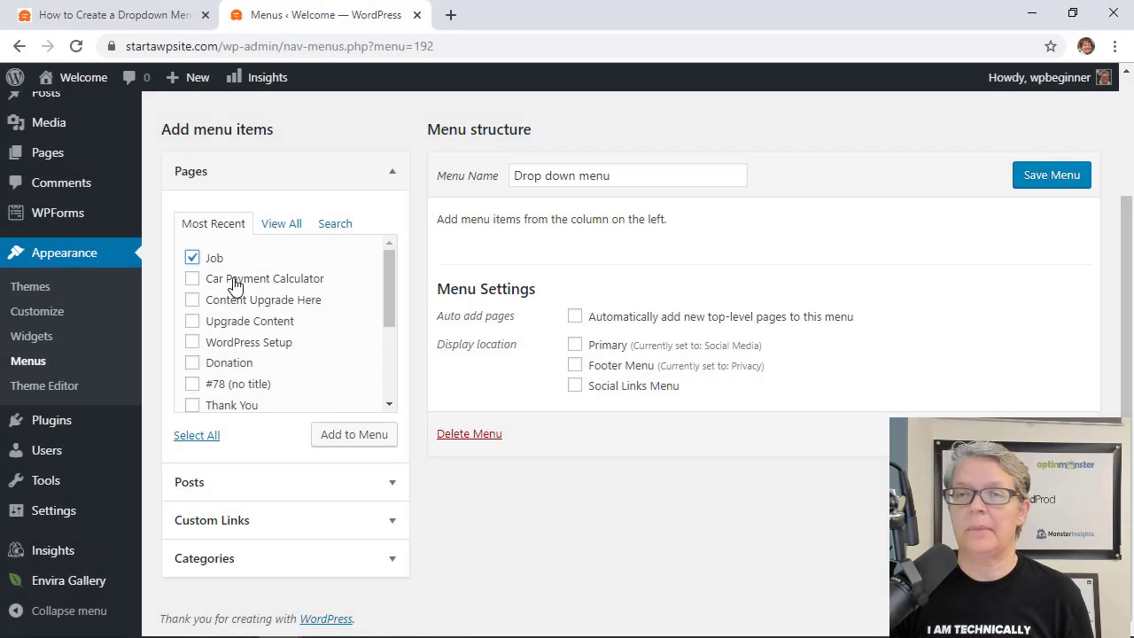
# - Select the Donation page as well and add the Job and Donation pages to the Drop down menu
pyautogui.click(193, 364)
pyautogui.click(325, 436)
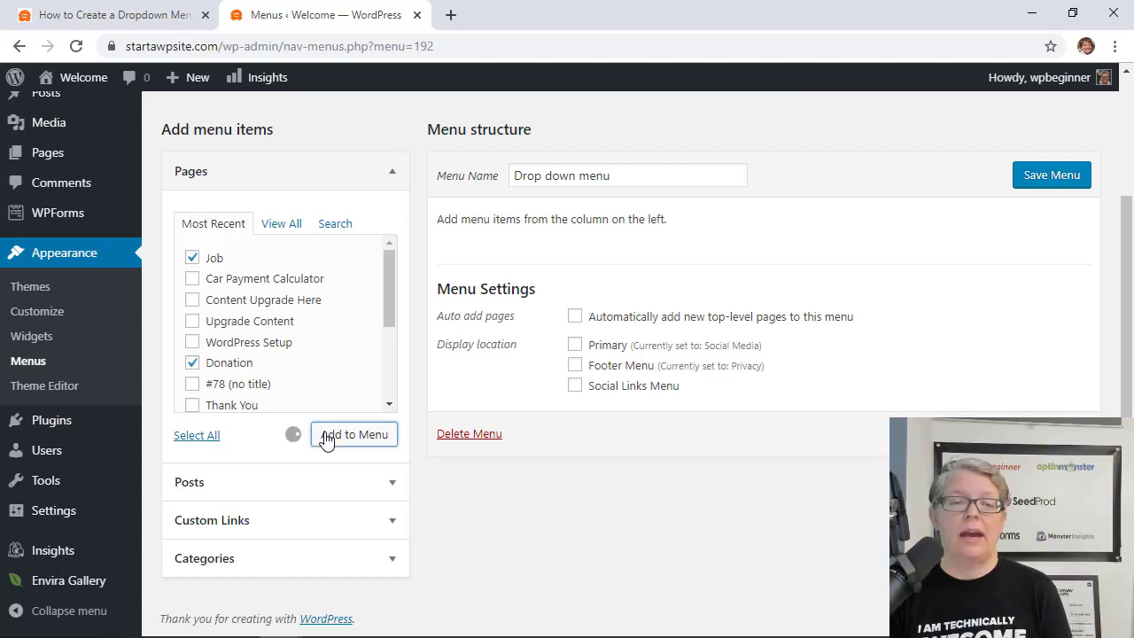
# - Add the post "How to Create a Reusable Block" to the menu structure
pyautogui.click(355, 490)
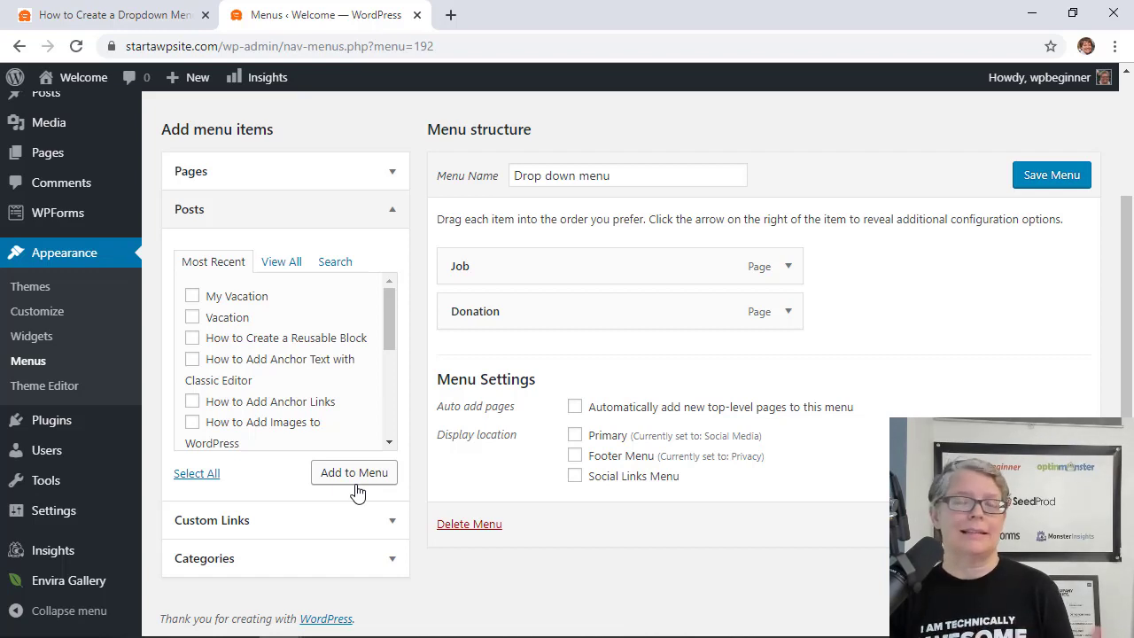
pyautogui.click(193, 340)
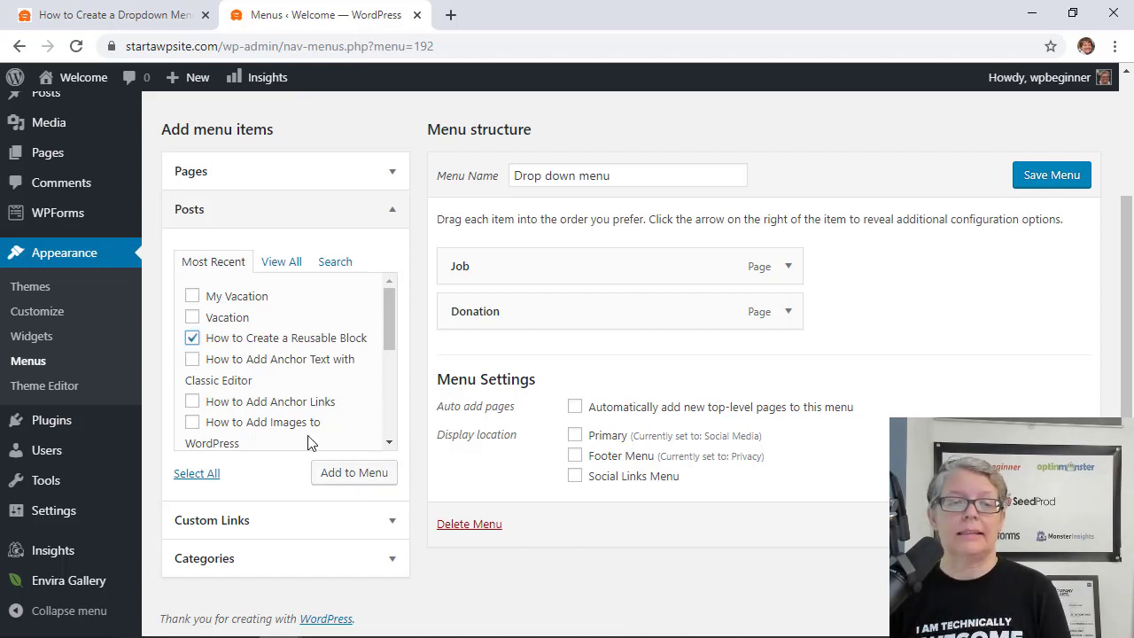
pyautogui.click(347, 473)
pyautogui.scroll(-1, 347, 476)
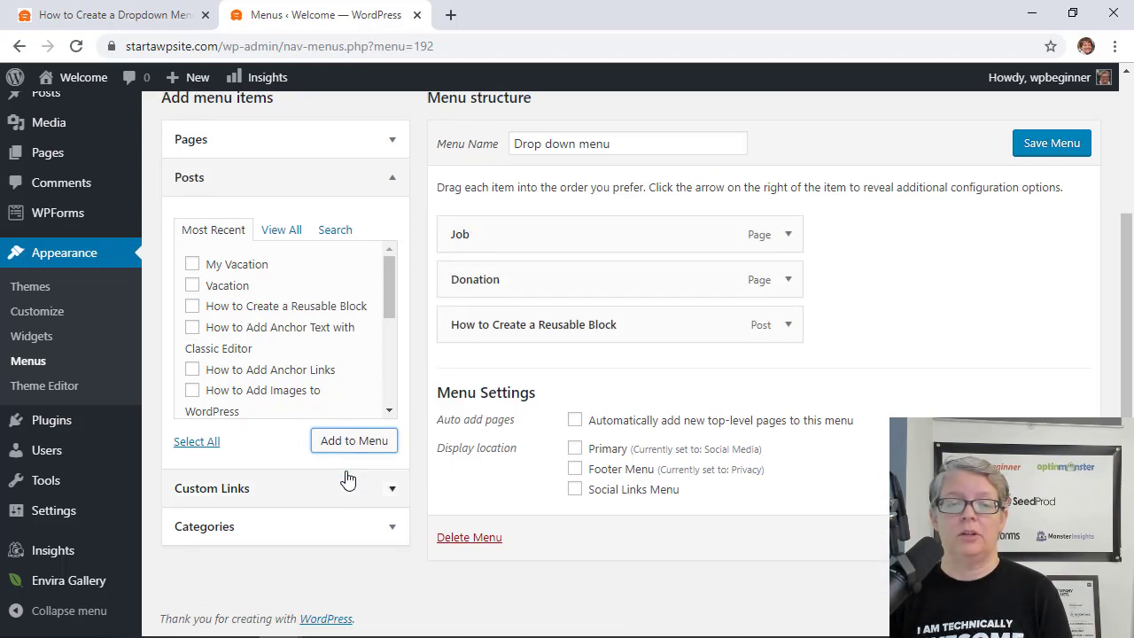
# - Add the Markup category to the menu structure
pyautogui.click(335, 527)
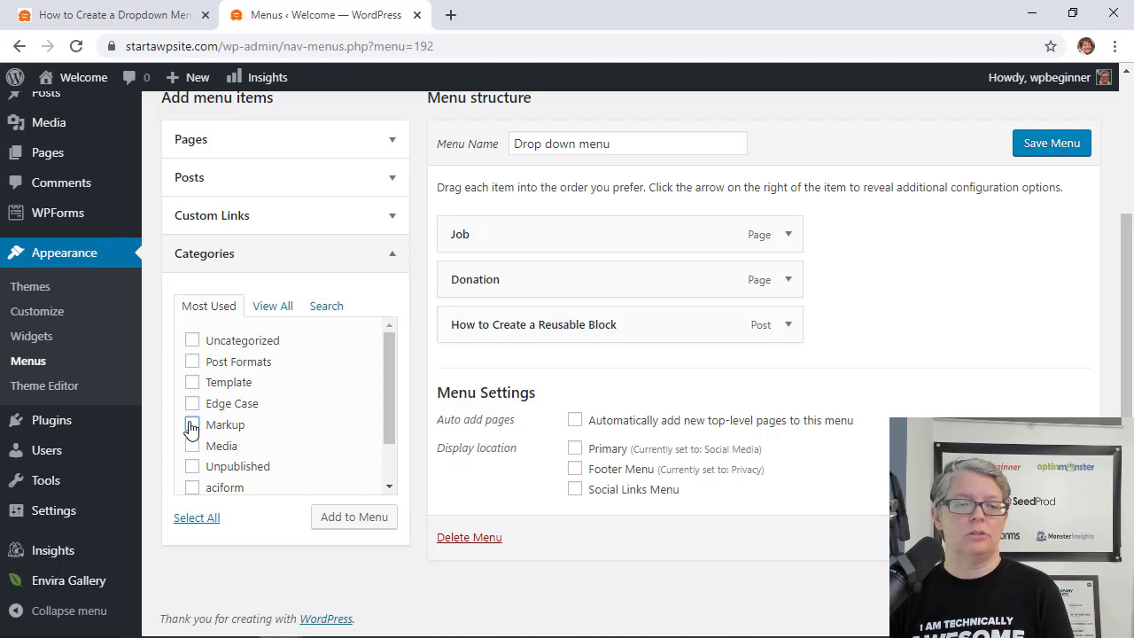
pyautogui.click(192, 426)
pyautogui.click(331, 523)
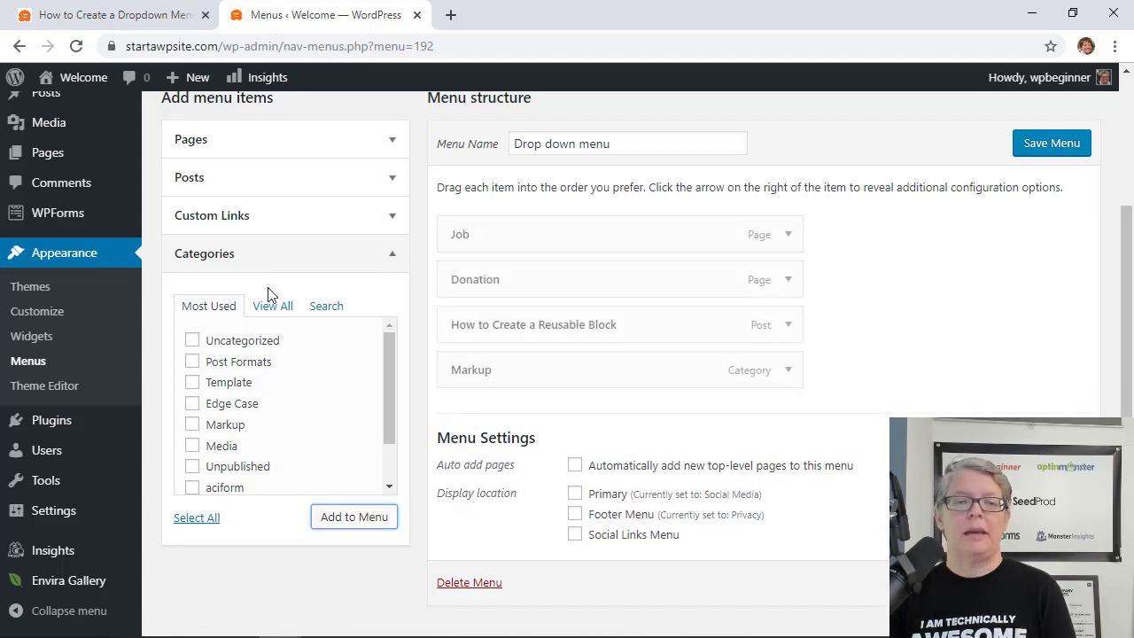
# - Add the posts "How to Create a Reusable Block" and "How to Add Anchor Text with Classic Editor" to the menu structure
pyautogui.click(259, 183)
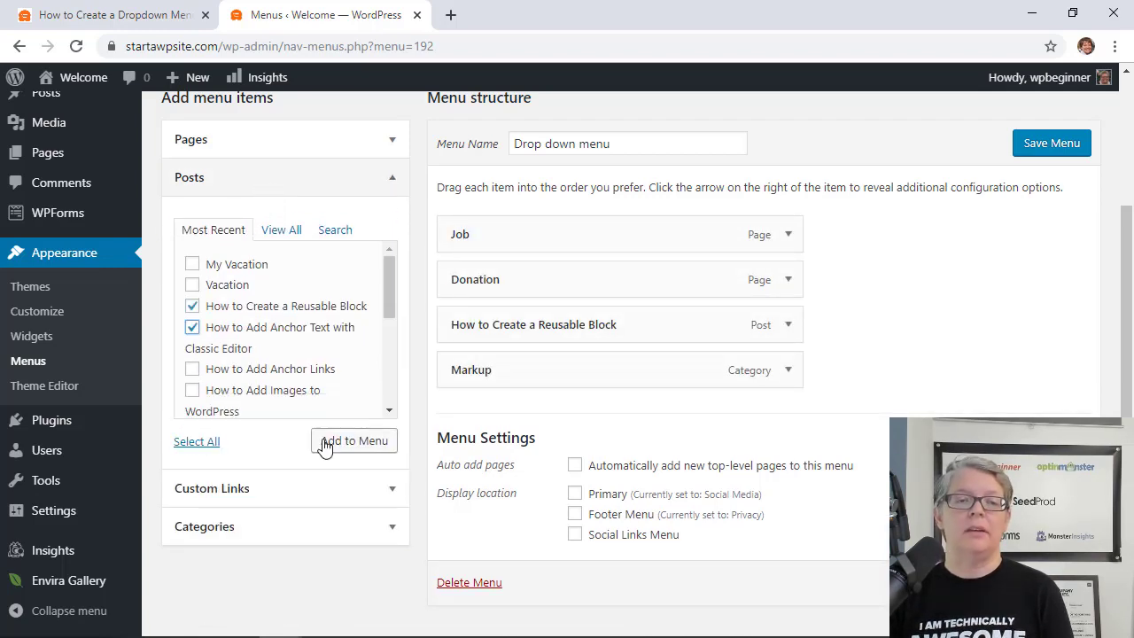
pyautogui.click(324, 443)
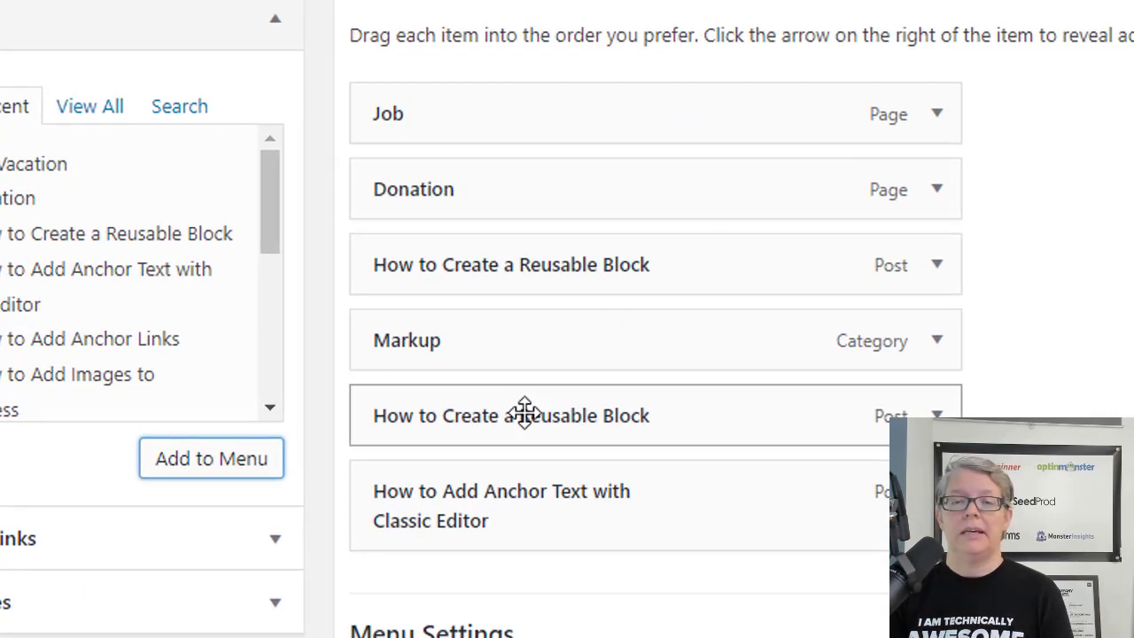
# - Nest the two newly added posts as sub items under Markup and save the menu
pyautogui.moveTo(524, 412); pyautogui.dragTo(586, 417)
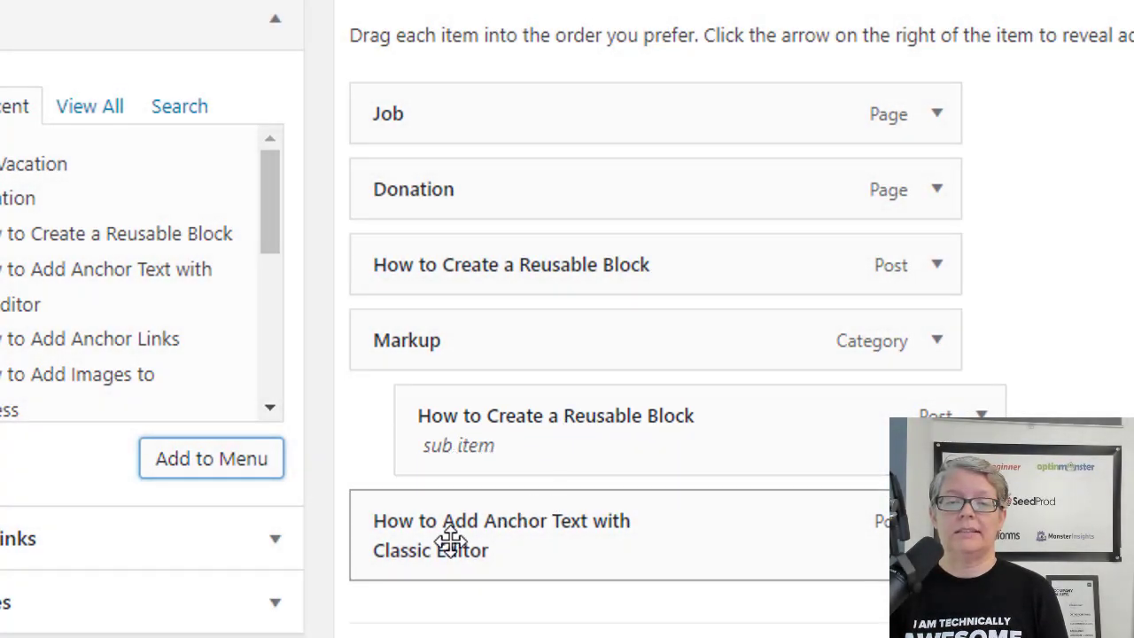
pyautogui.moveTo(450, 542); pyautogui.dragTo(503, 537)
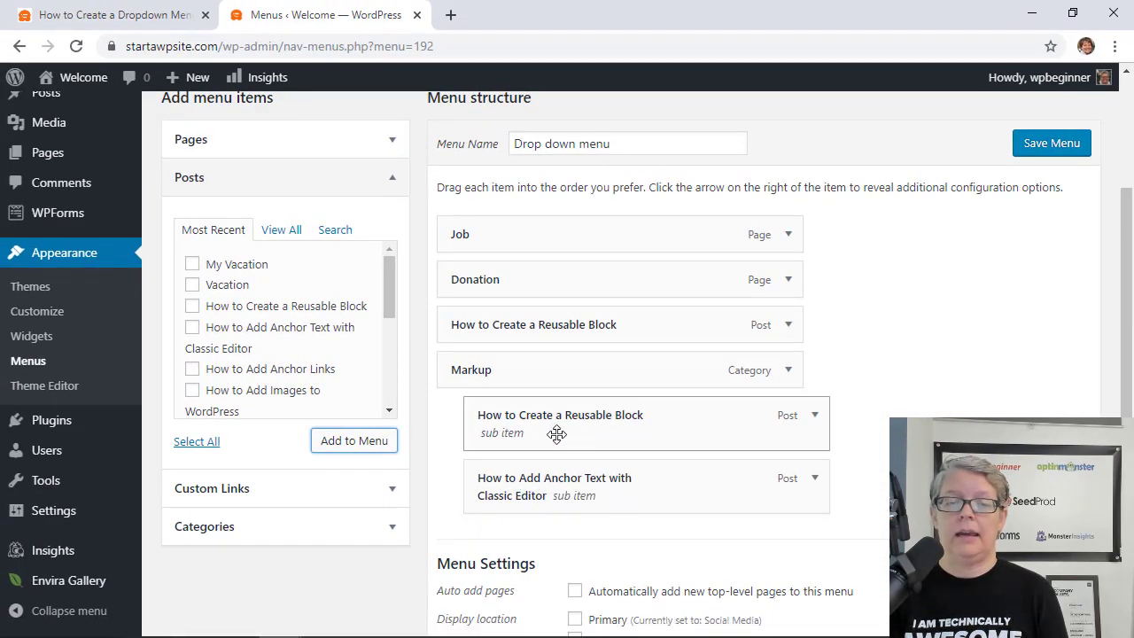
pyautogui.scroll(-1, 557, 433)
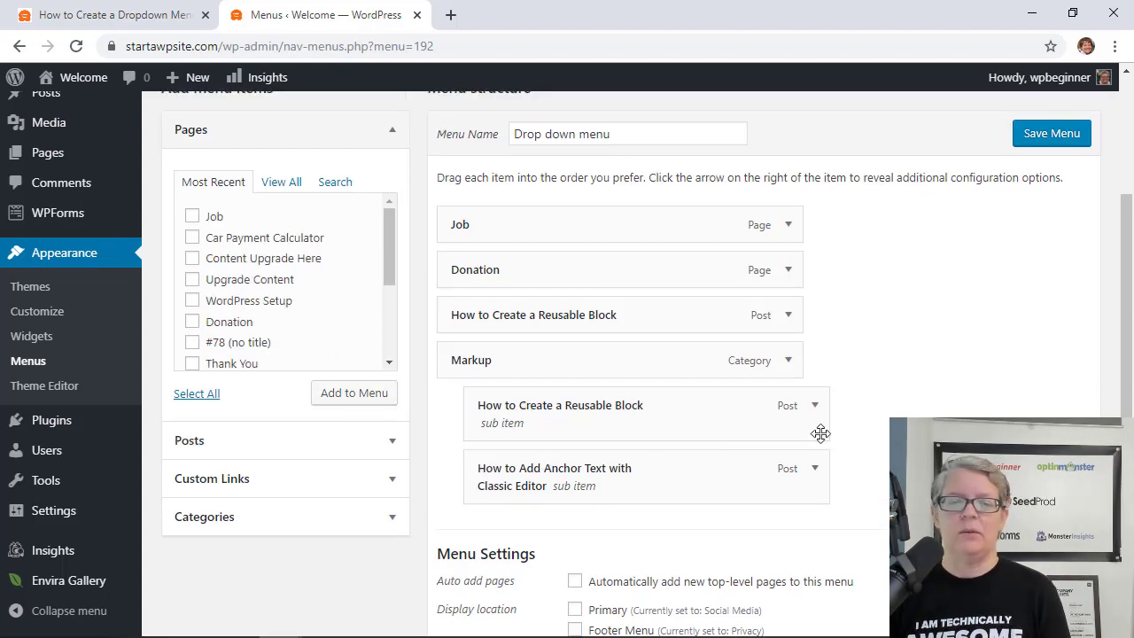
pyautogui.click(1039, 144)
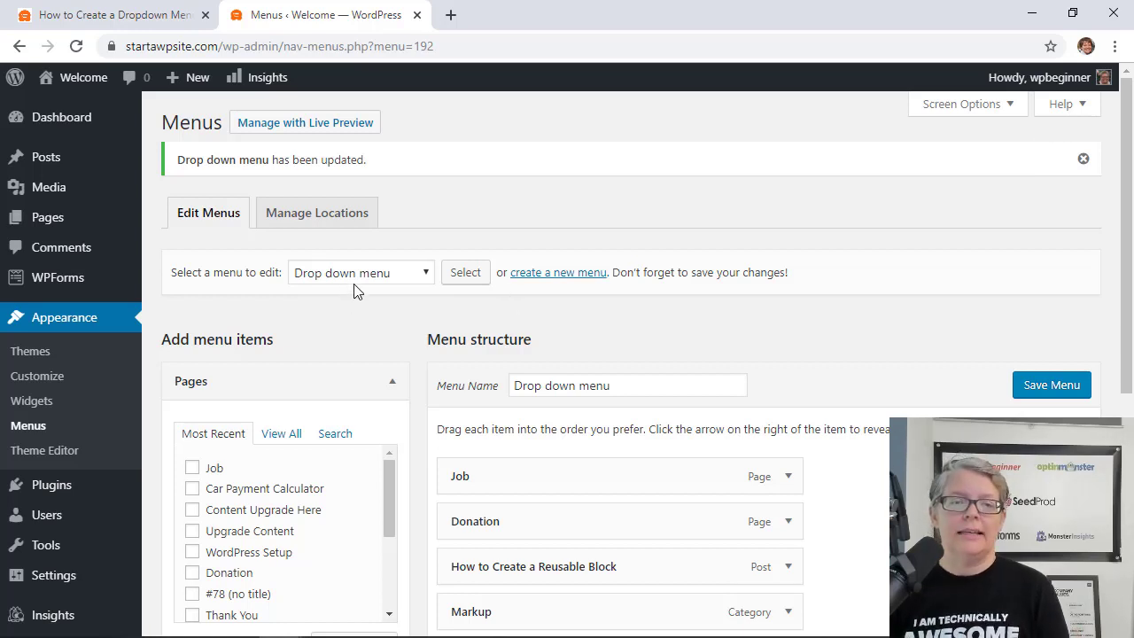
# - Assign Drop down menu to the Primary theme location and save the location changes
pyautogui.click(307, 214)
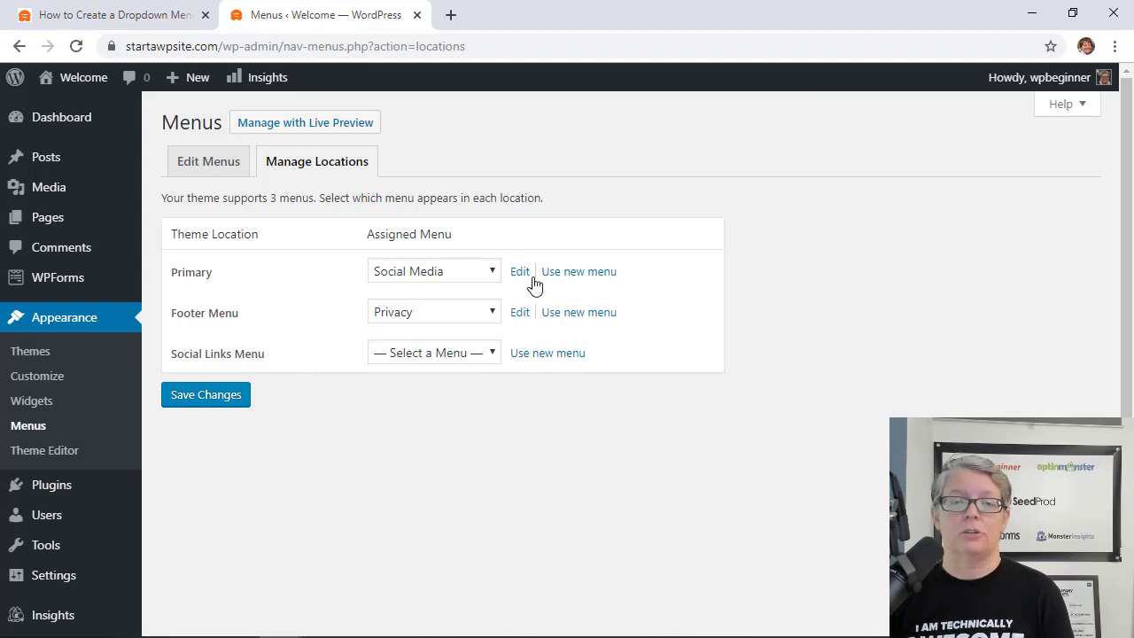
pyautogui.click(404, 273)
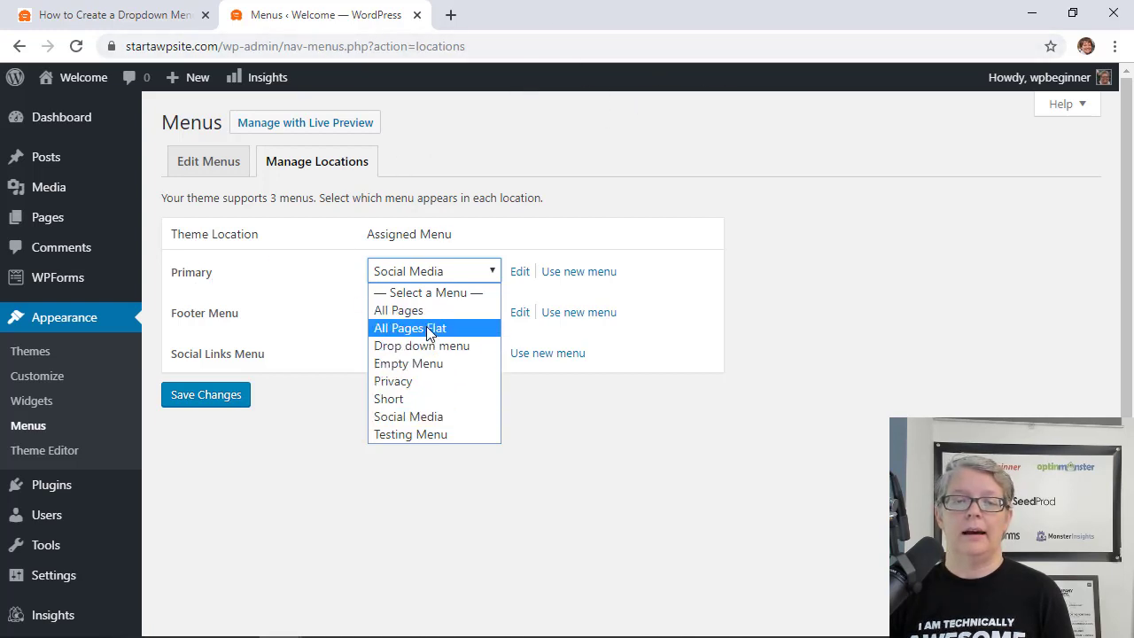
pyautogui.click(420, 345)
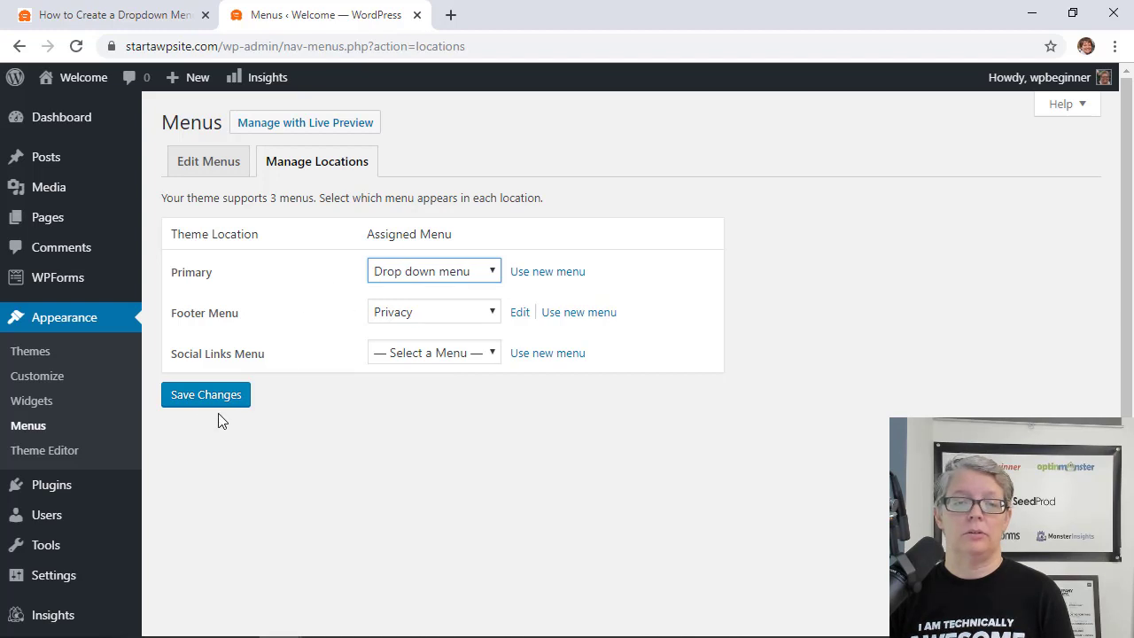
pyautogui.click(203, 395)
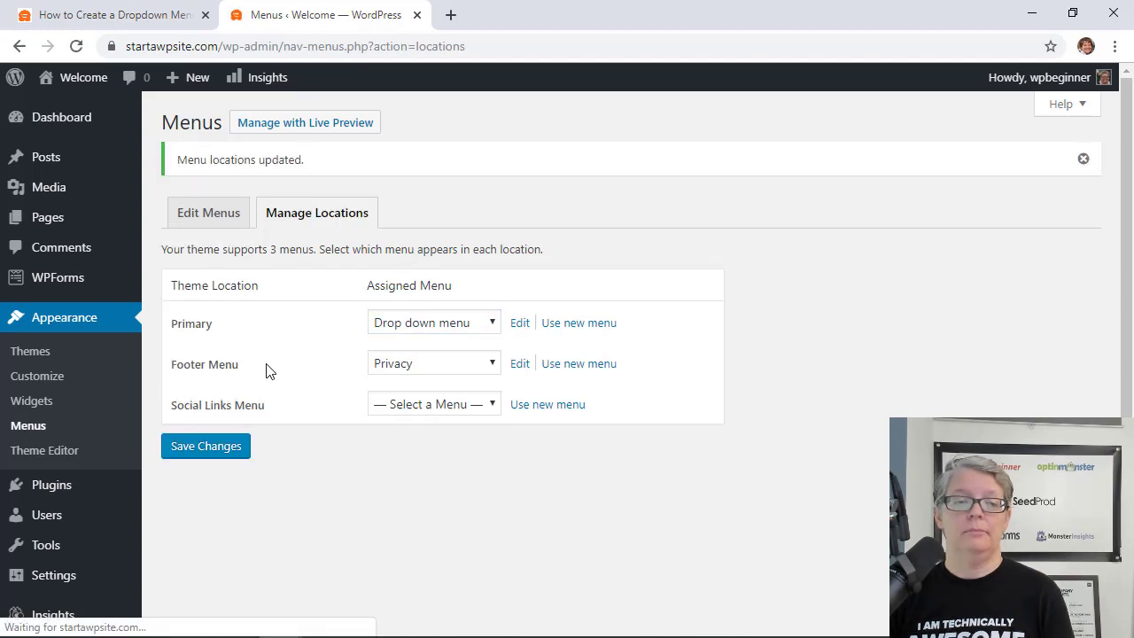
# - Open the live site in a new browser tab and check the Markup dropdown in its navigation
pyautogui.moveTo(71, 78)
pyautogui.rightClick(76, 111)
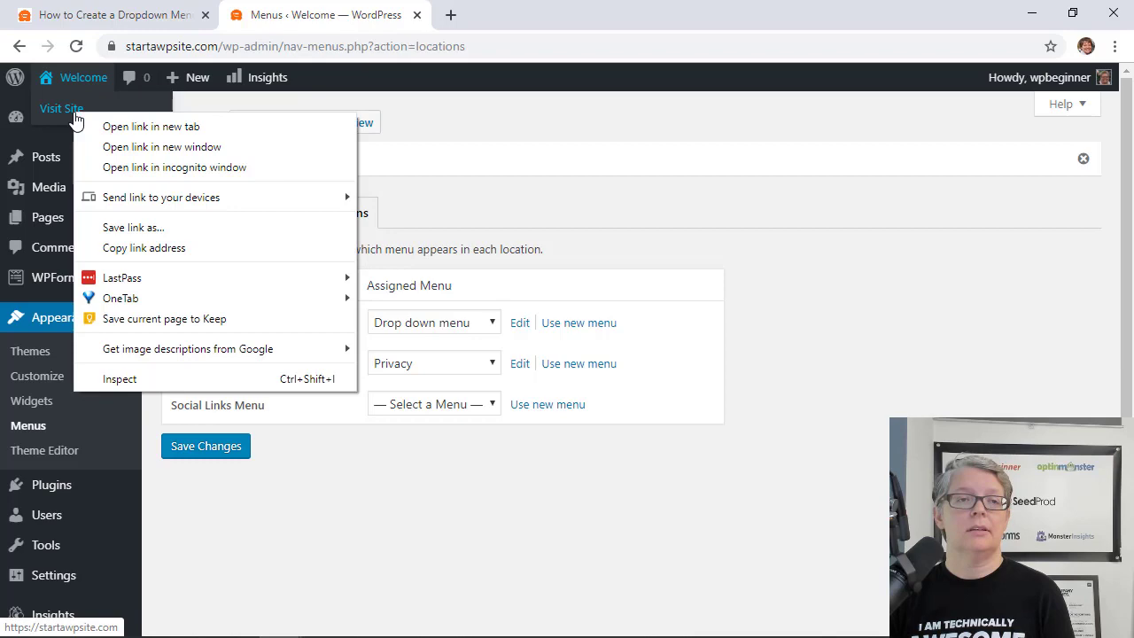
pyautogui.click(88, 126)
pyautogui.click(487, 25)
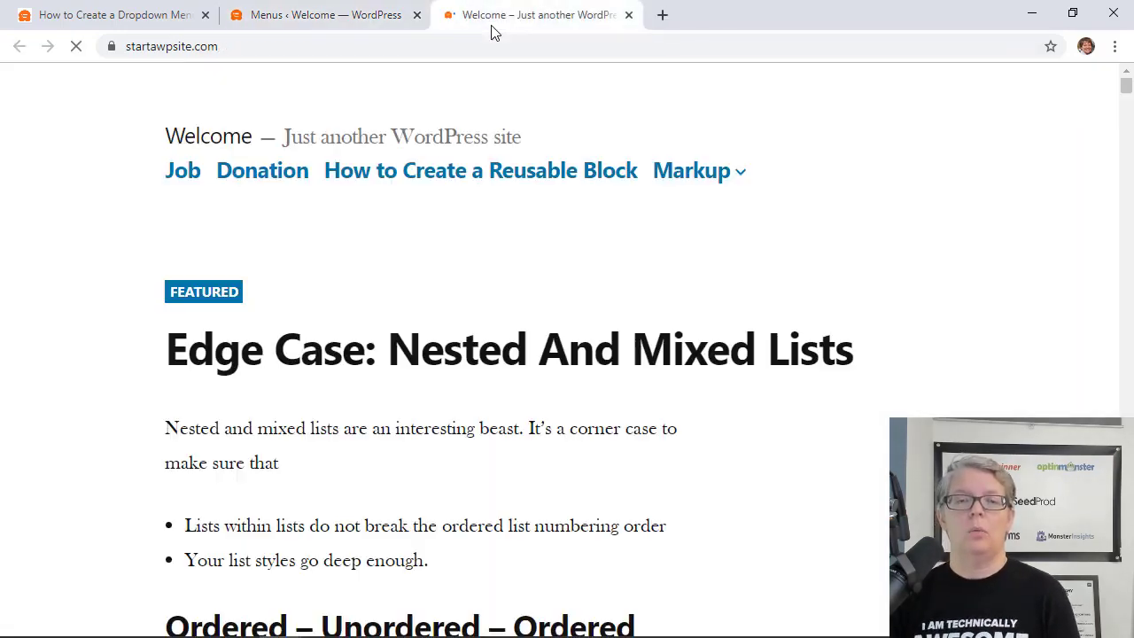
pyautogui.moveTo(706, 177)
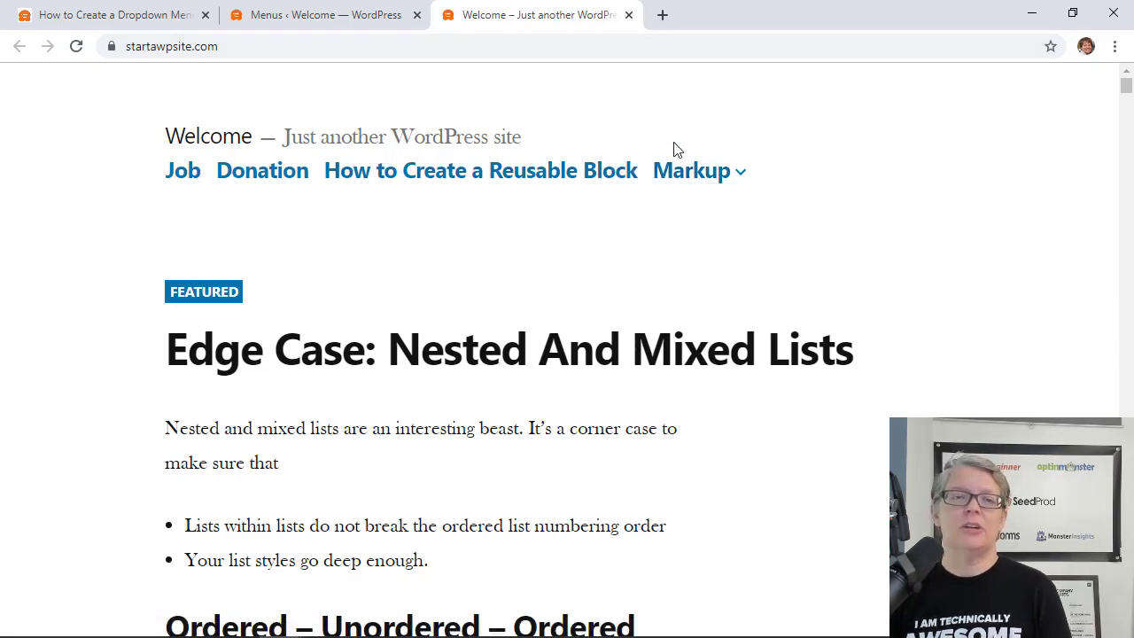
# - Return to editing the Drop down menu and add the post "How to Add Anchor Links" to its structure
pyautogui.click(280, 10)
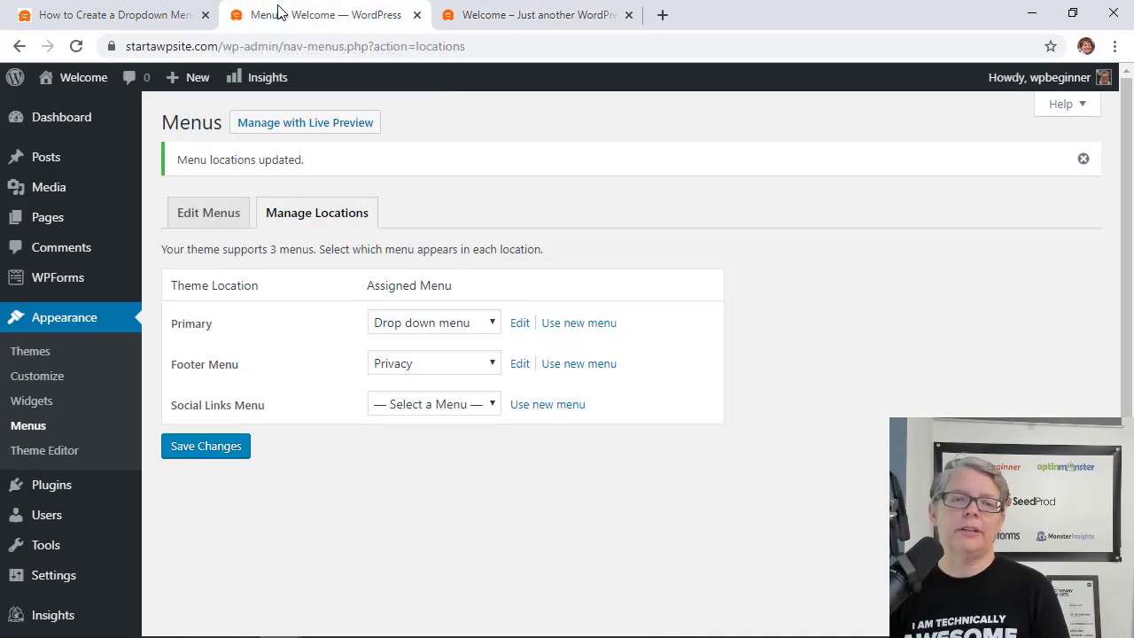
pyautogui.click(212, 216)
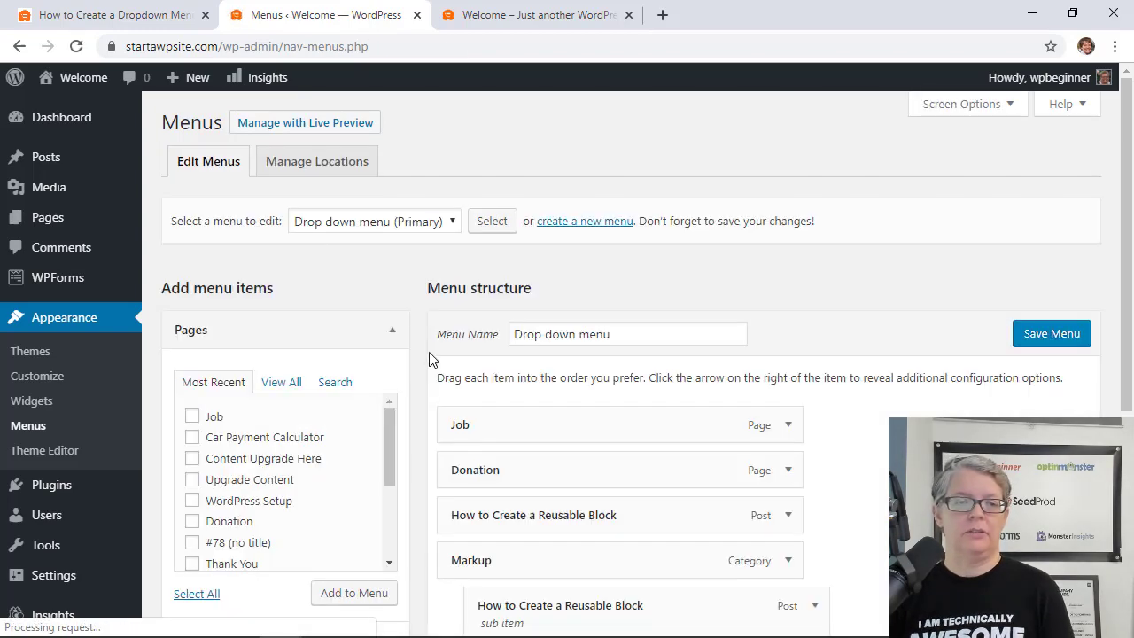
pyautogui.scroll(-3, 386, 394)
pyautogui.click(386, 394)
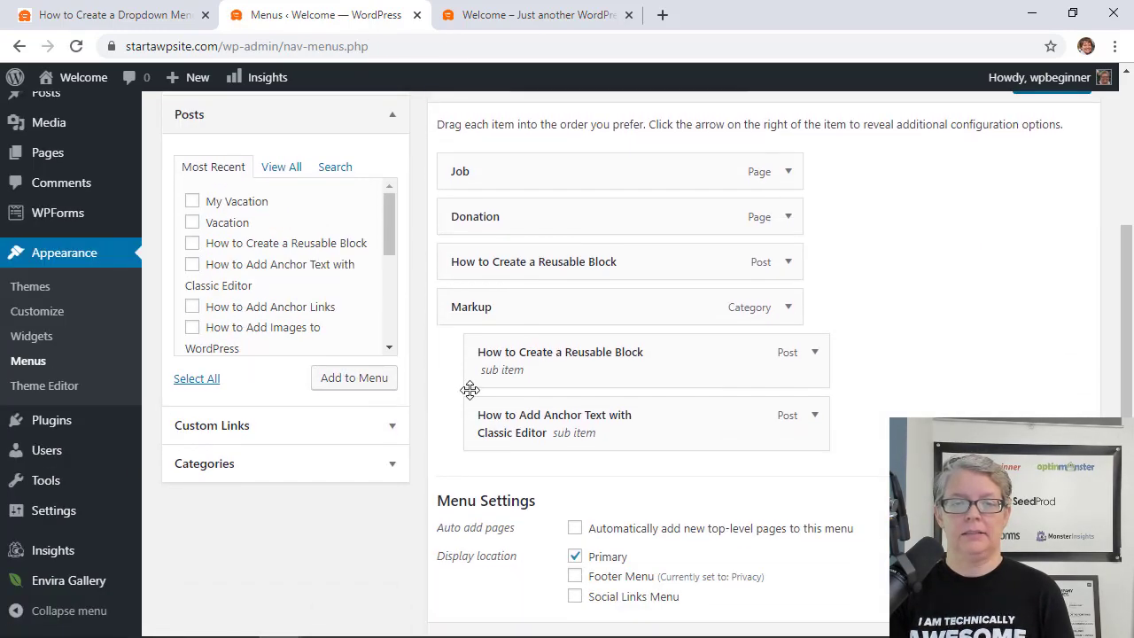
pyautogui.click(193, 305)
pyautogui.click(355, 379)
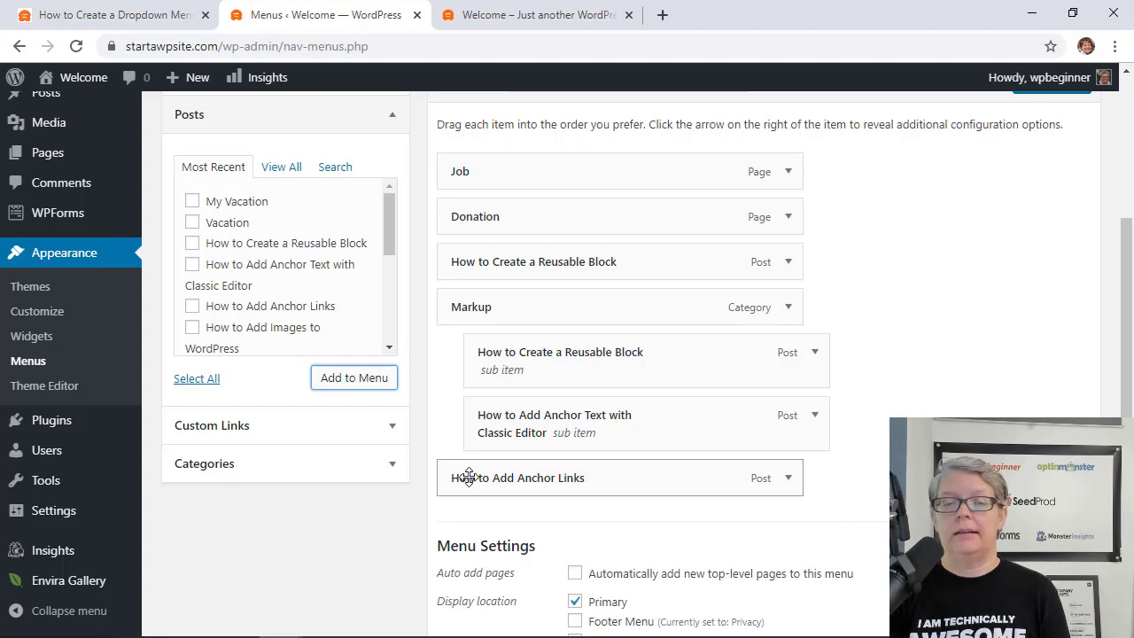
# - Nest "How to Add Anchor Links" under "How to Add Anchor Text with Classic Editor" and save the menu
pyautogui.moveTo(469, 478); pyautogui.dragTo(551, 472)
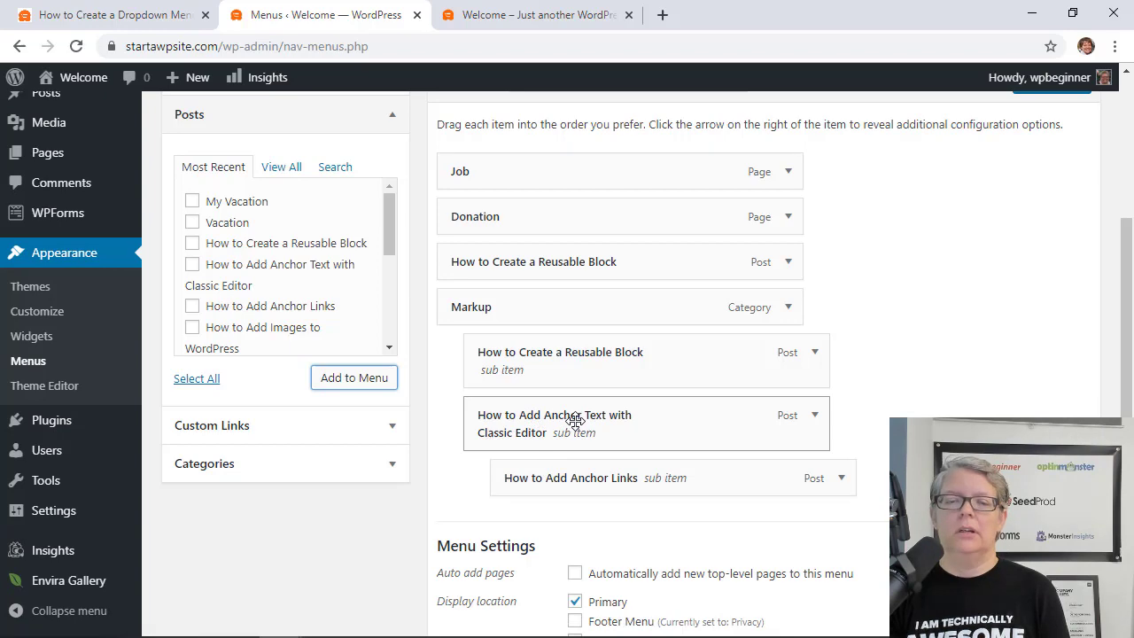
pyautogui.scroll(-2, 574, 421)
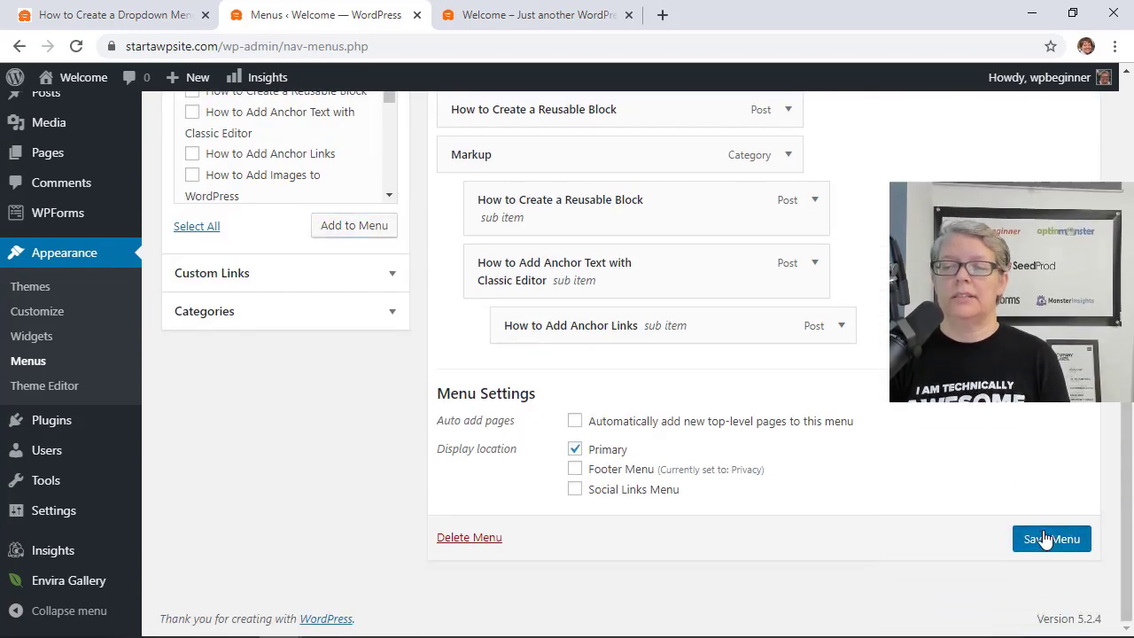
pyautogui.click(1045, 538)
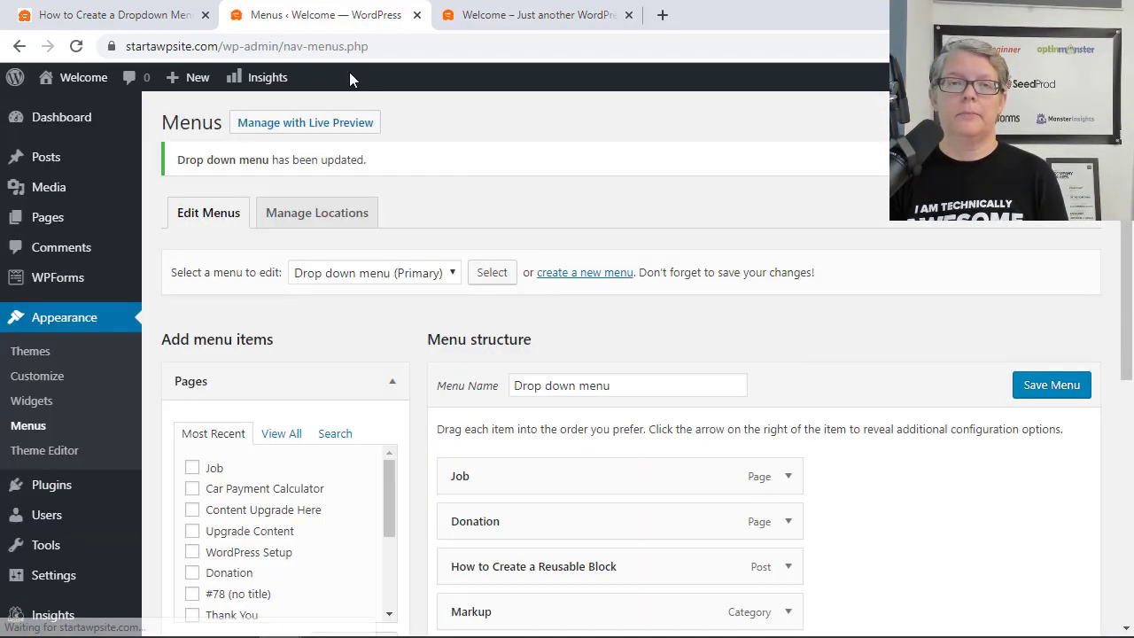
# - Reload the live site to check the nested items under Markup, and close that browser tab
pyautogui.click(496, 18)
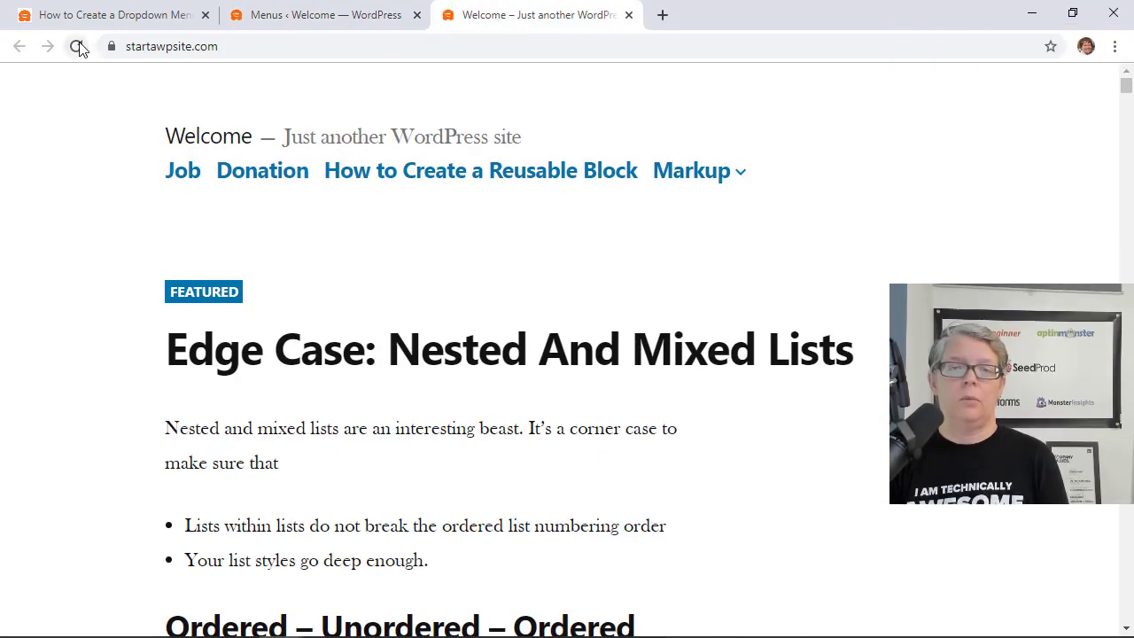
pyautogui.click(77, 47)
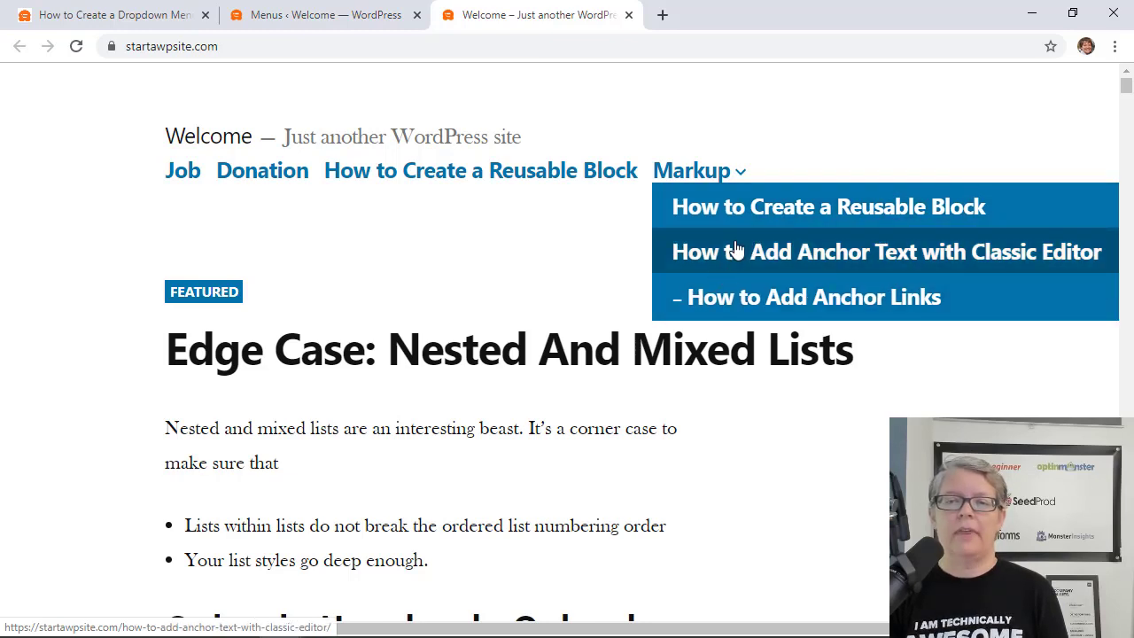
pyautogui.hotkey('ctrl', 'w')
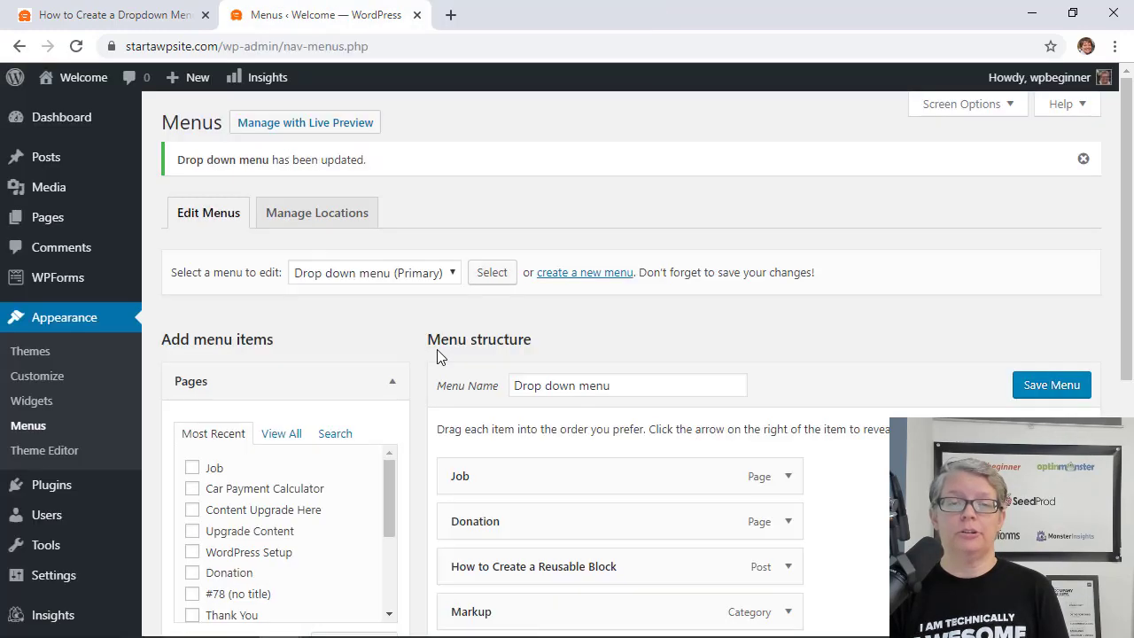
# - Move "How to Add Anchor Links" under the top-level "How to Create a Reusable Block" item and save the menu
pyautogui.scroll(-3, 422, 335)
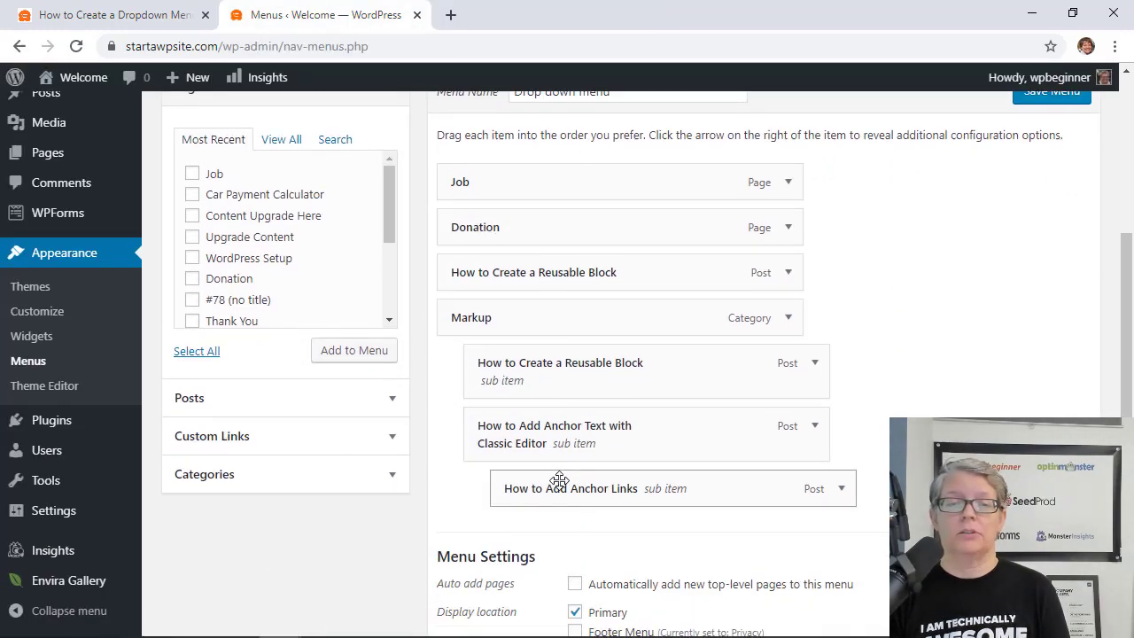
pyautogui.moveTo(559, 490); pyautogui.dragTo(487, 285)
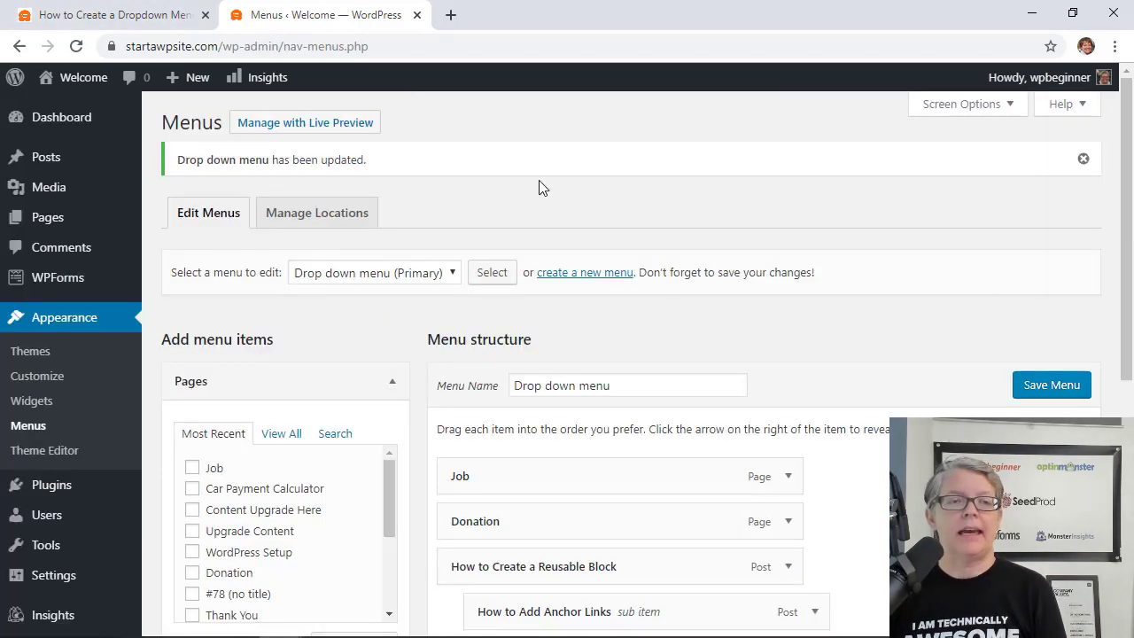
# - Open the live site in a new tab, compare its navigation dropdowns with the menu structure, and return to the menu editor
pyautogui.moveTo(62, 81)
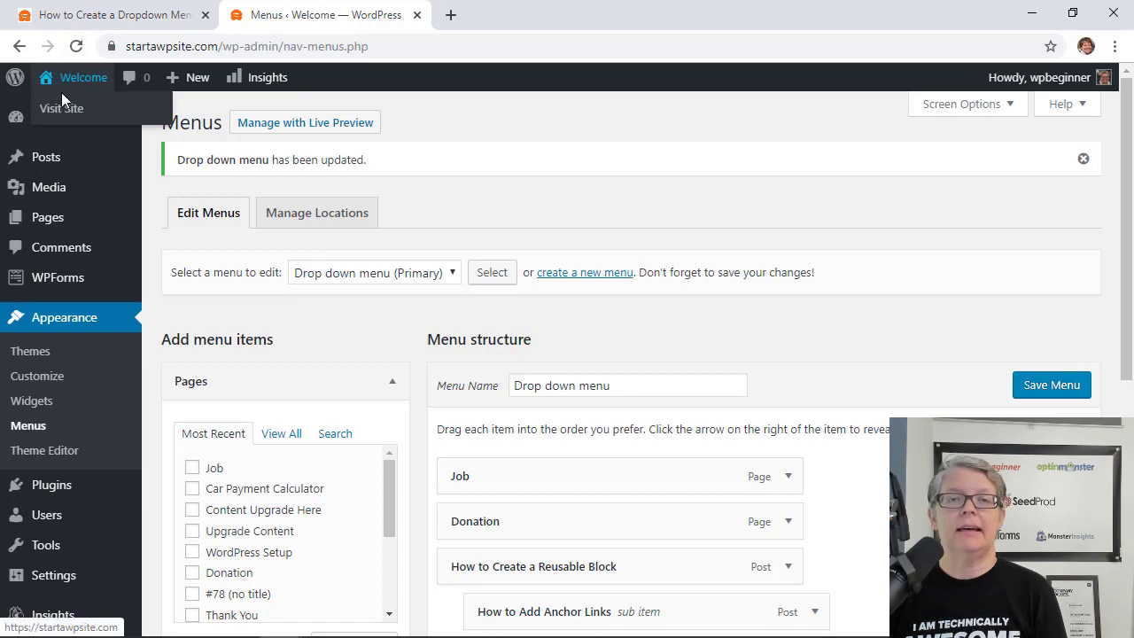
pyautogui.rightClick(64, 106)
pyautogui.click(91, 117)
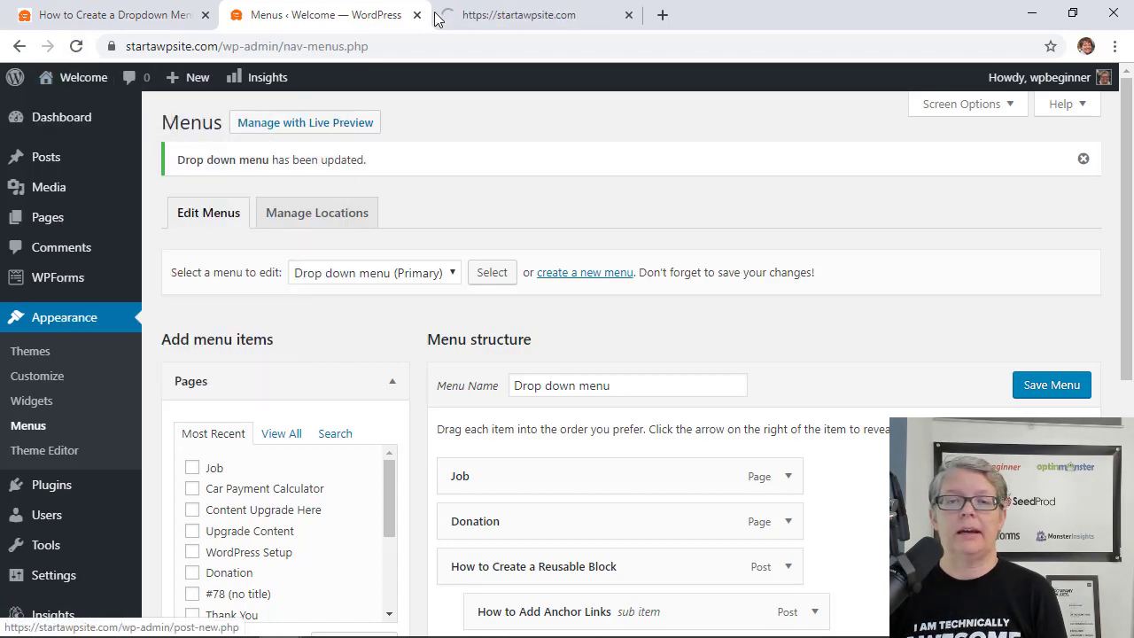
pyautogui.click(476, 15)
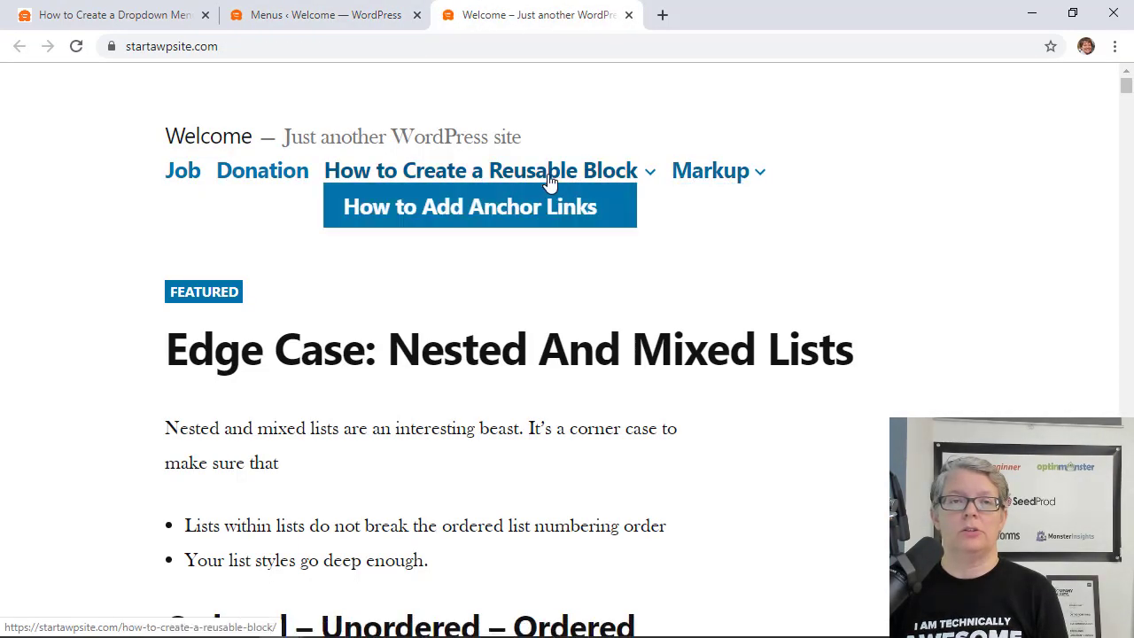
pyautogui.click(282, 17)
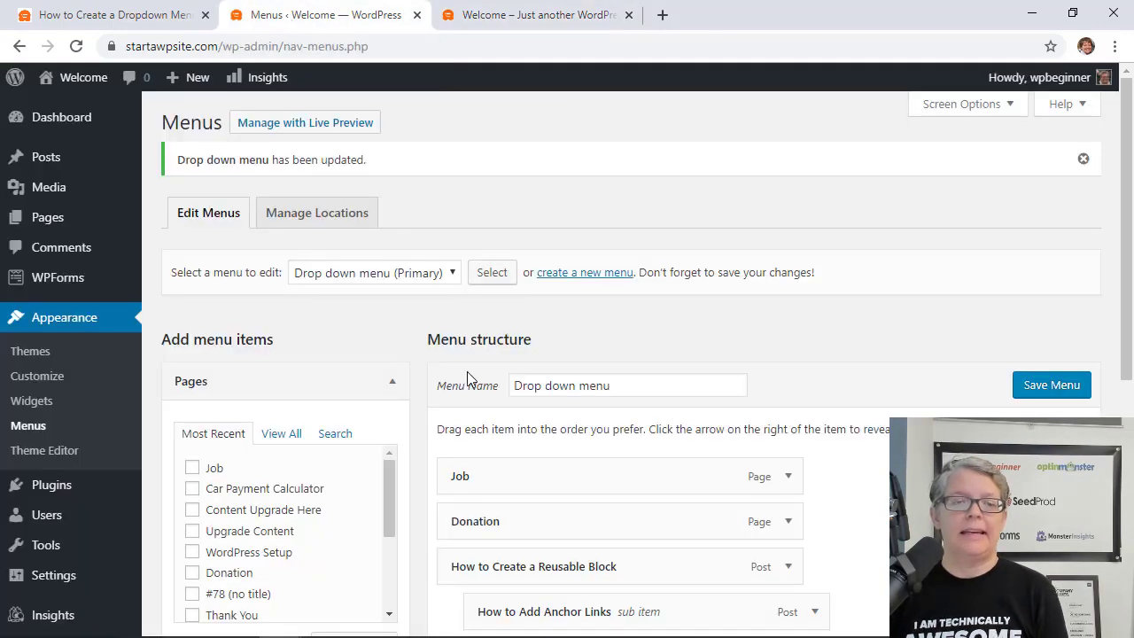
pyautogui.click(520, 20)
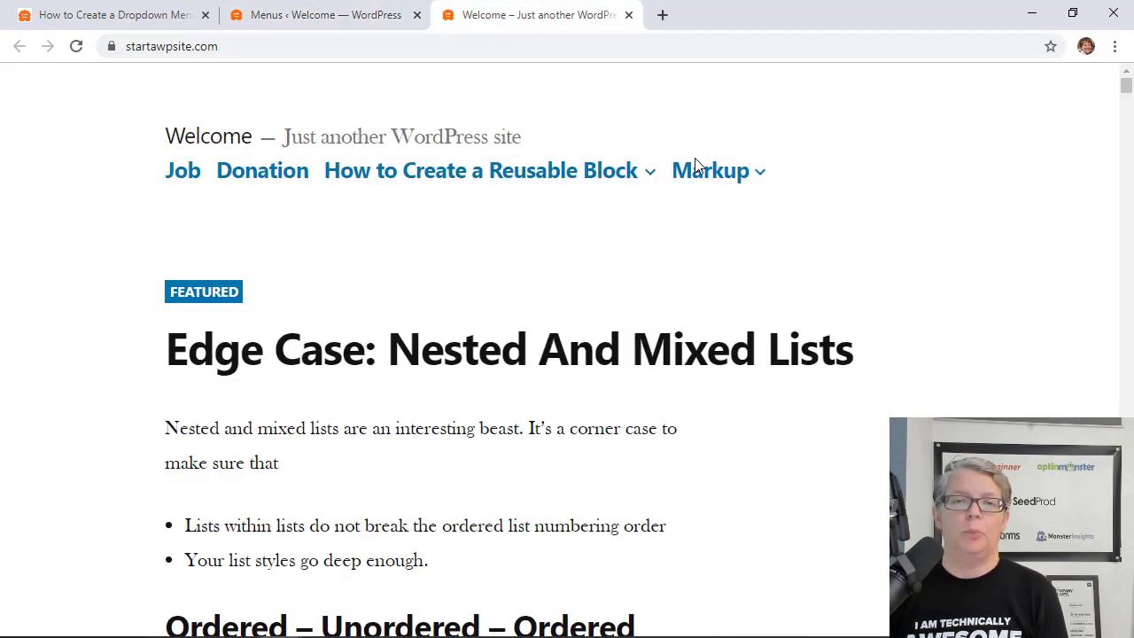
pyautogui.click(317, 26)
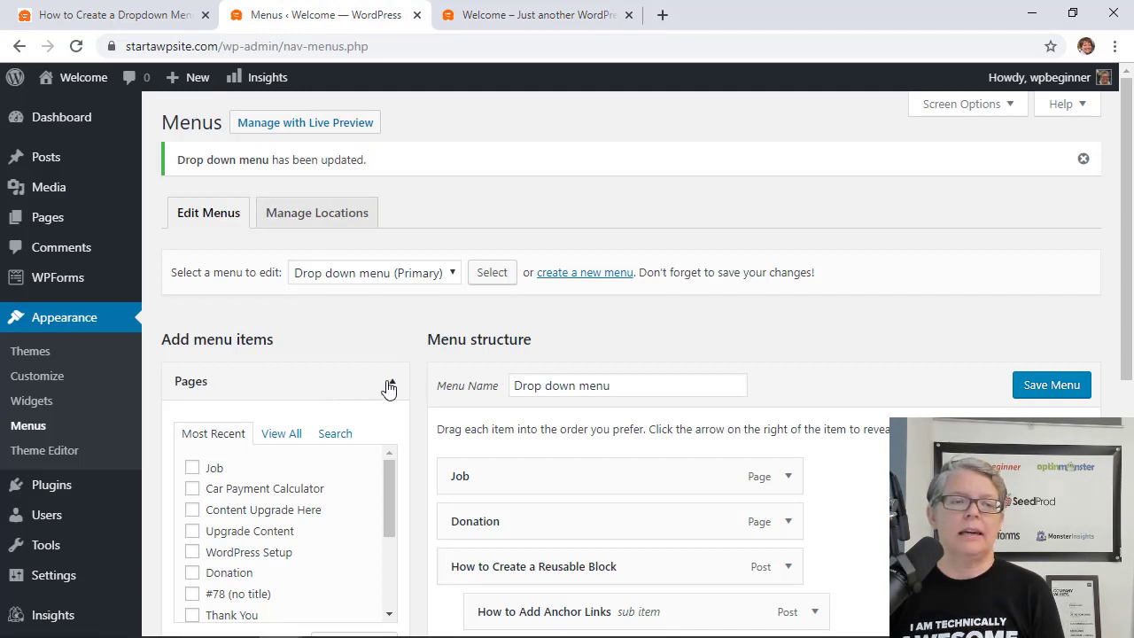
# - Open the Drop down menu in the theme Customizer and review its items
pyautogui.click(25, 381)
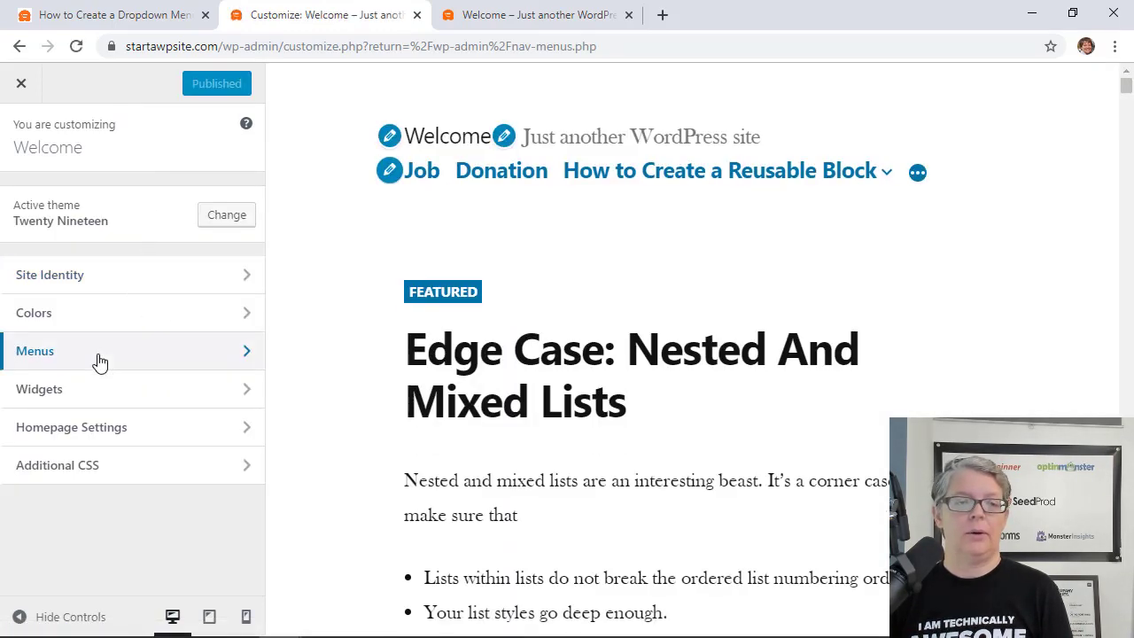
pyautogui.click(97, 356)
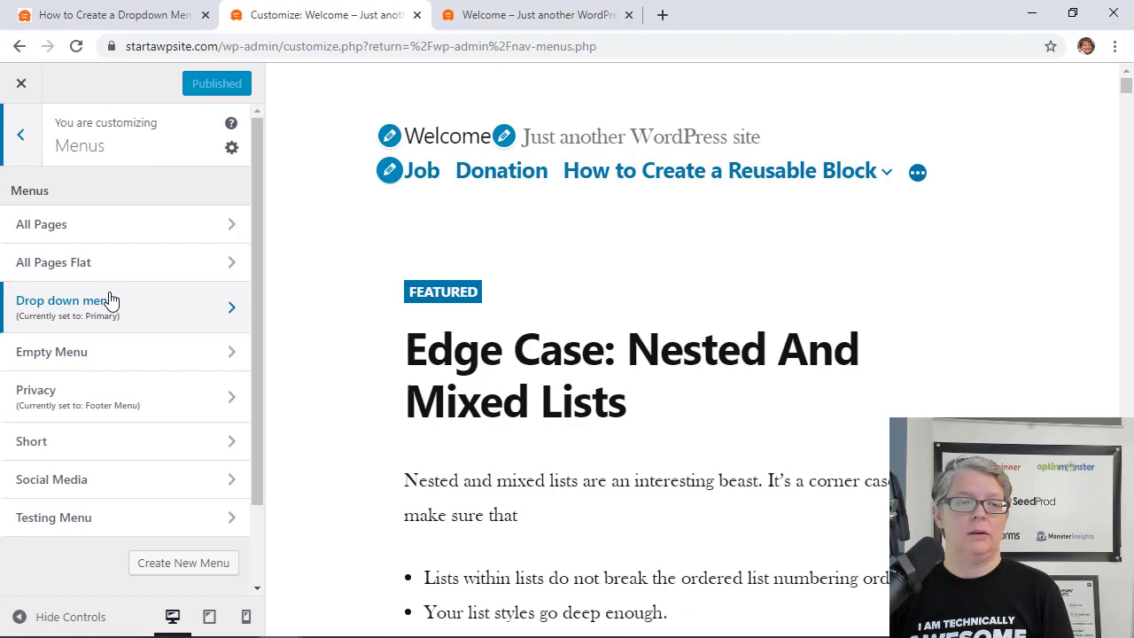
pyautogui.click(114, 321)
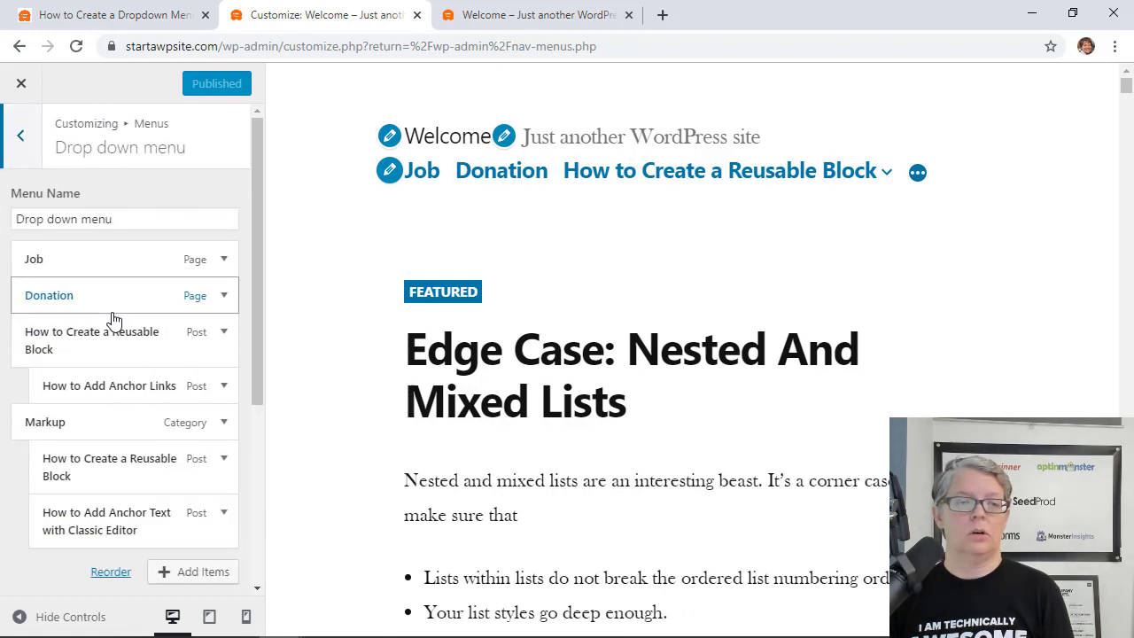
pyautogui.scroll(-1, 154, 431)
pyautogui.scroll(-1, 154, 431)
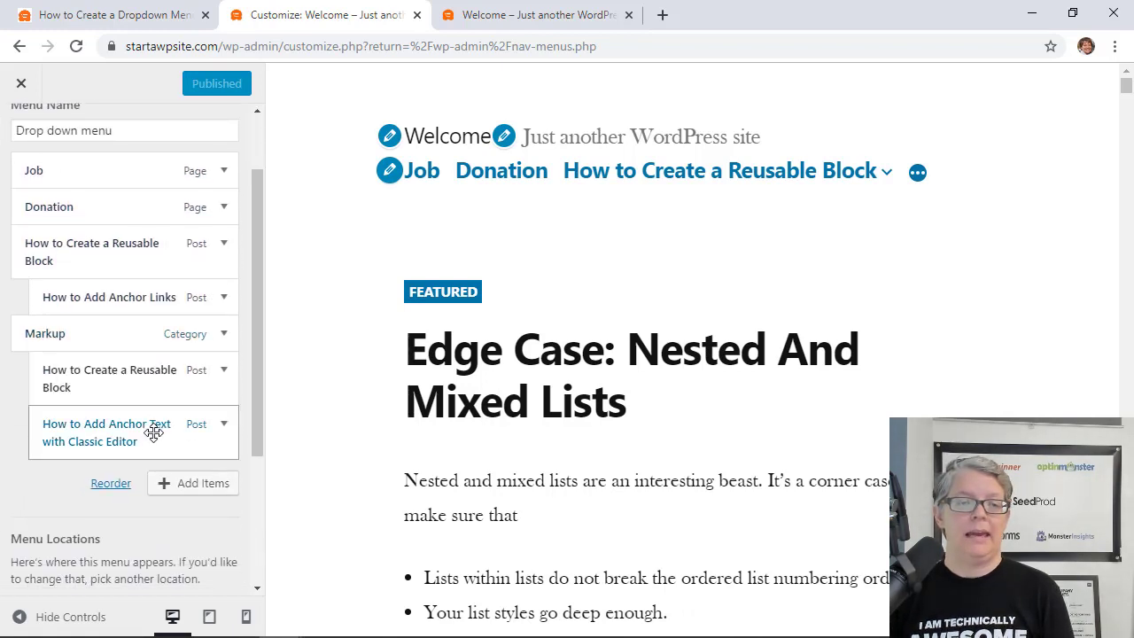
# - Move "How to Add Anchor Links" to the top level and remove the top-level "How to Create a Reusable Block" item from the menu
pyautogui.moveTo(126, 295)
pyautogui.mouseDown()
pyautogui.moveTo(97, 298)
pyautogui.moveTo(110, 297)
pyautogui.mouseUp()
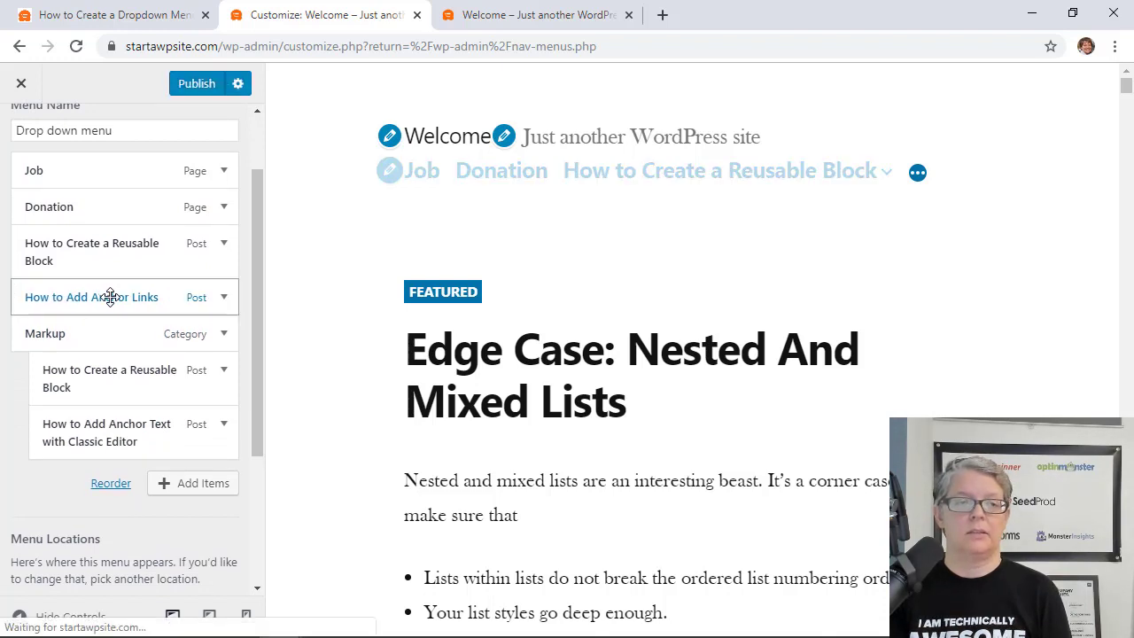
pyautogui.click(224, 245)
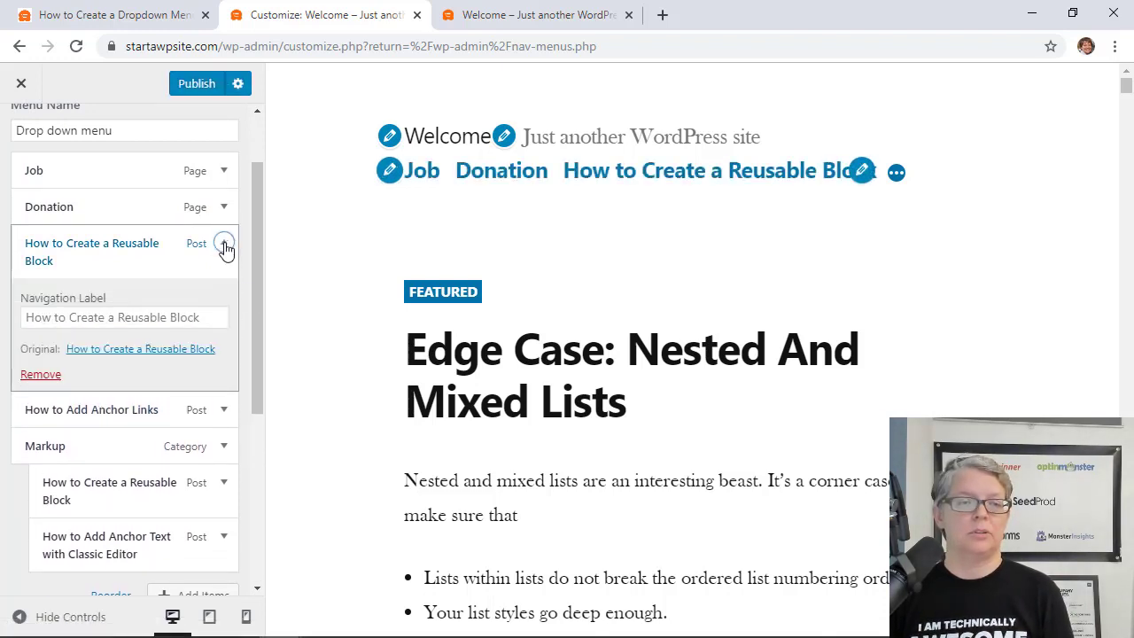
pyautogui.click(40, 374)
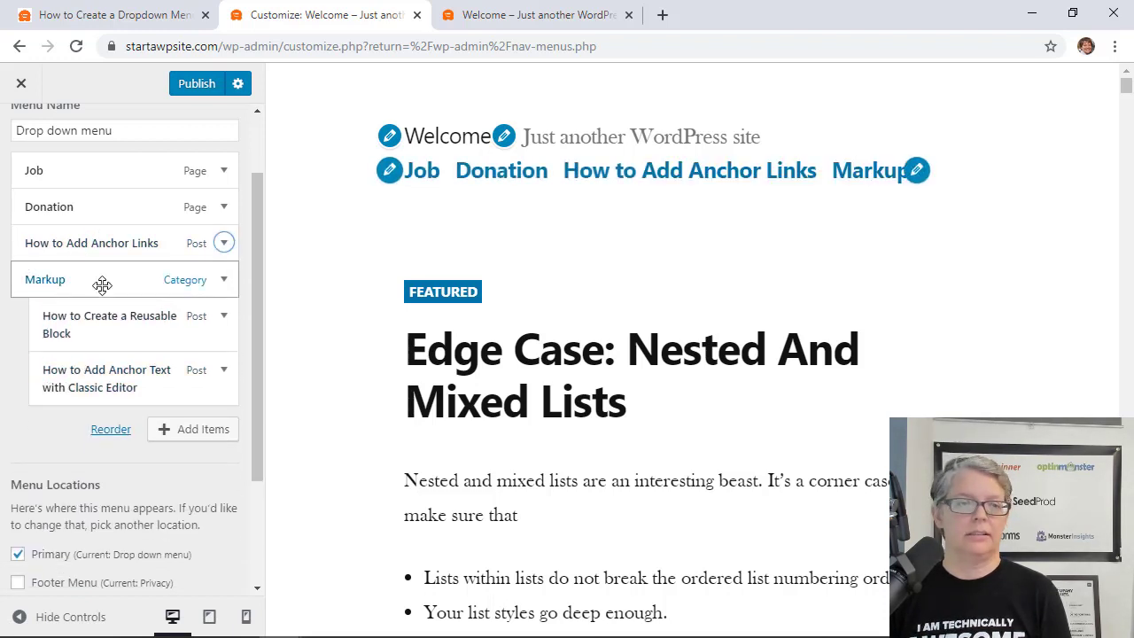
# - Change the navigation label of the "How to Add Anchor Links" item to "Anchor"
pyautogui.click(223, 248)
pyautogui.click(32, 303)
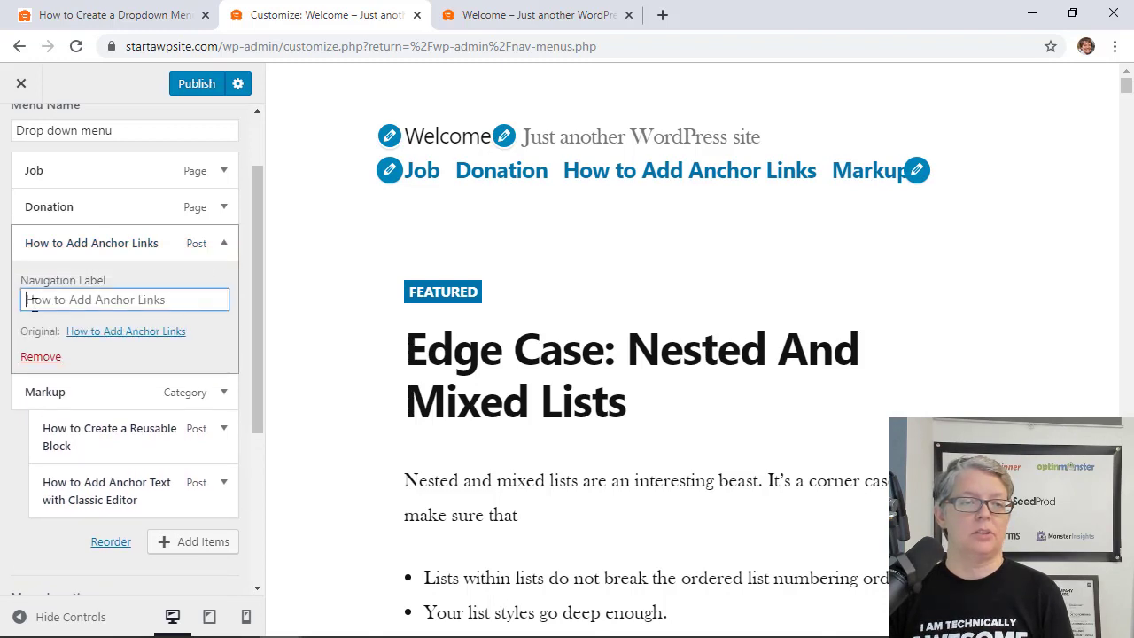
pyautogui.write('Anchor')
pyautogui.click(56, 539)
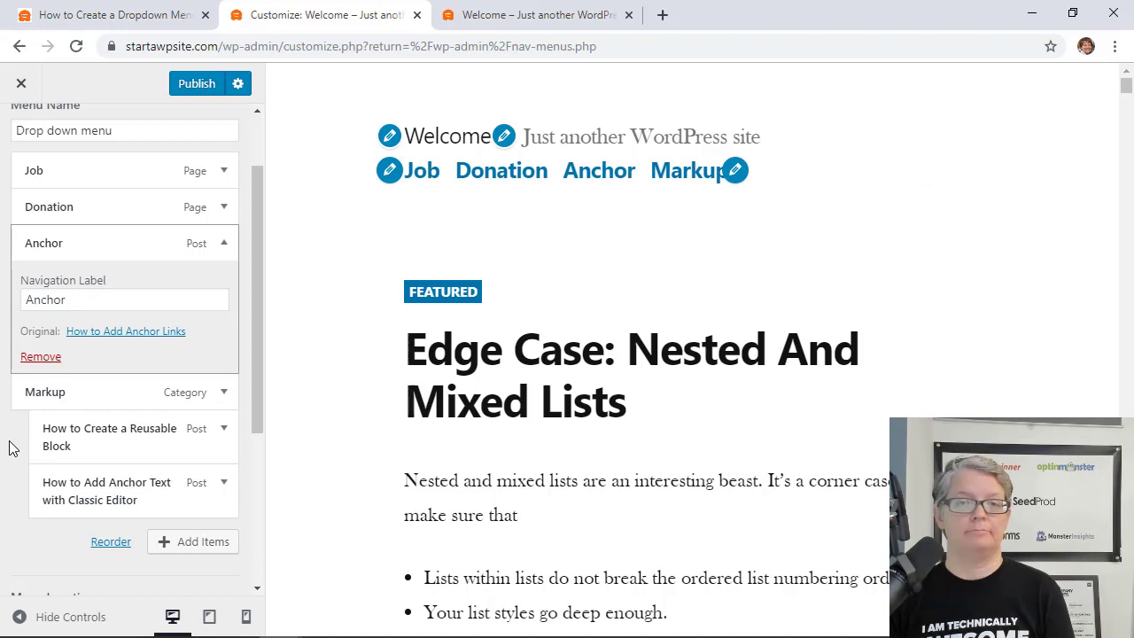
pyautogui.click(223, 243)
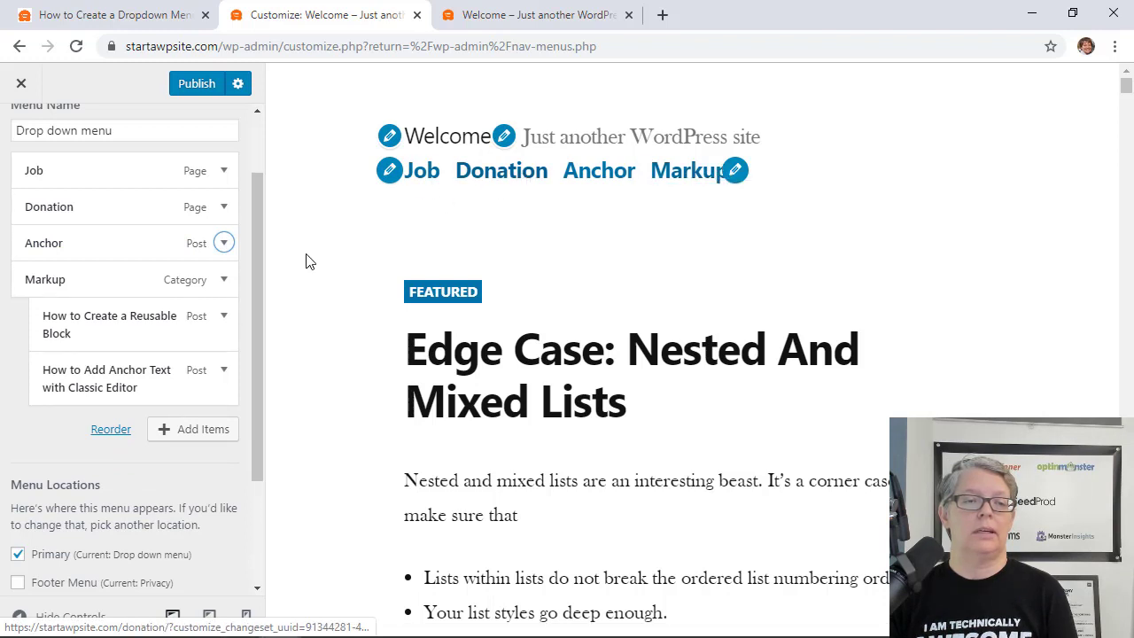
# - Change the navigation label of the "How to Create a Reusable Block" item under Markup to "Reusable"
pyautogui.click(224, 318)
pyautogui.write('Re')
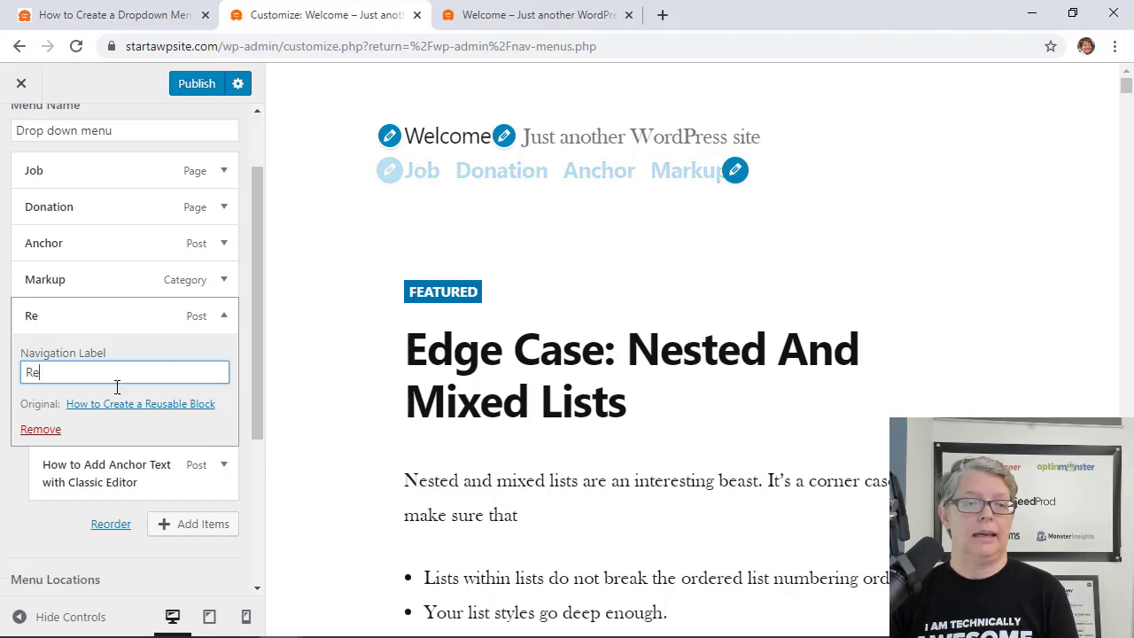
pyautogui.write('usable')
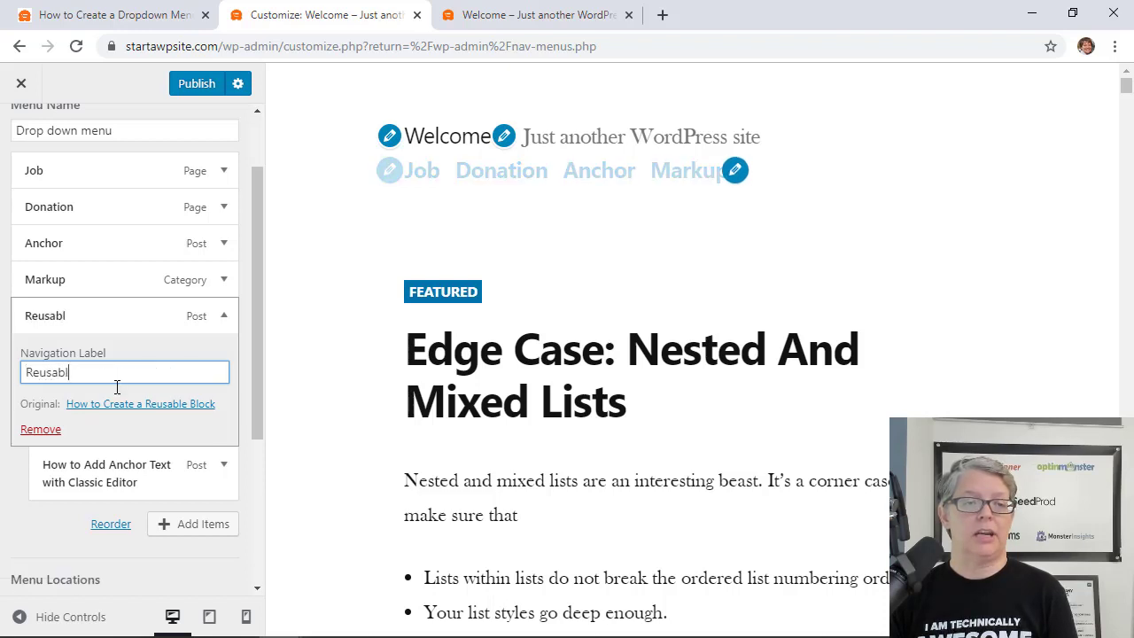
pyautogui.click(21, 526)
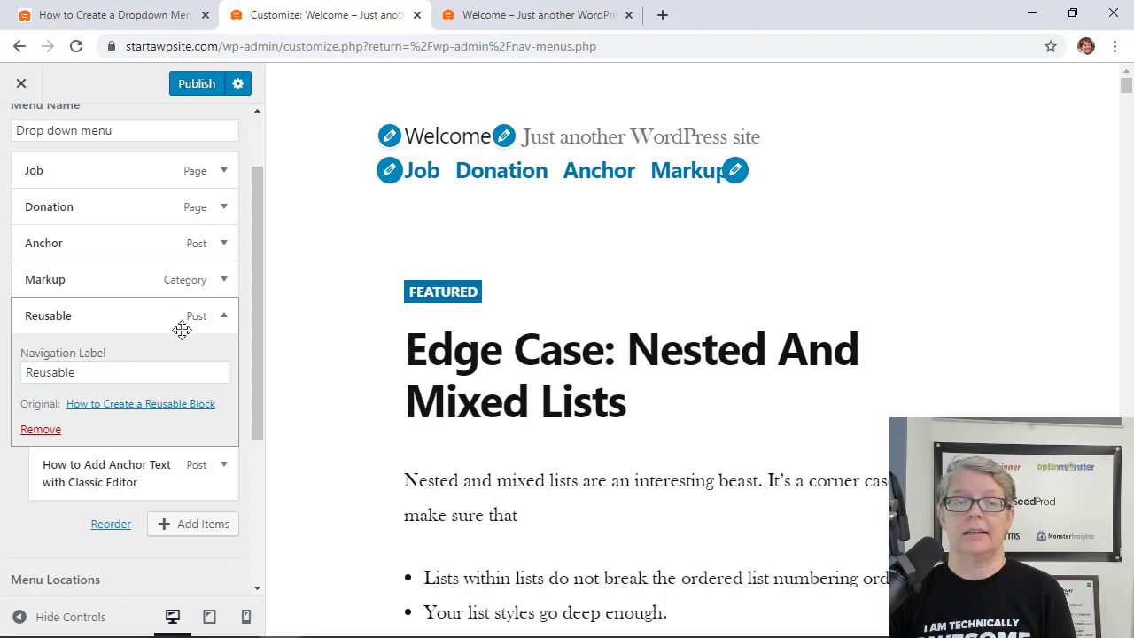
pyautogui.click(225, 317)
# - Move the "Reusable" item to the top level between "Anchor" and "Markup", and publish the menu changes
pyautogui.moveTo(60, 343); pyautogui.dragTo(20, 281)
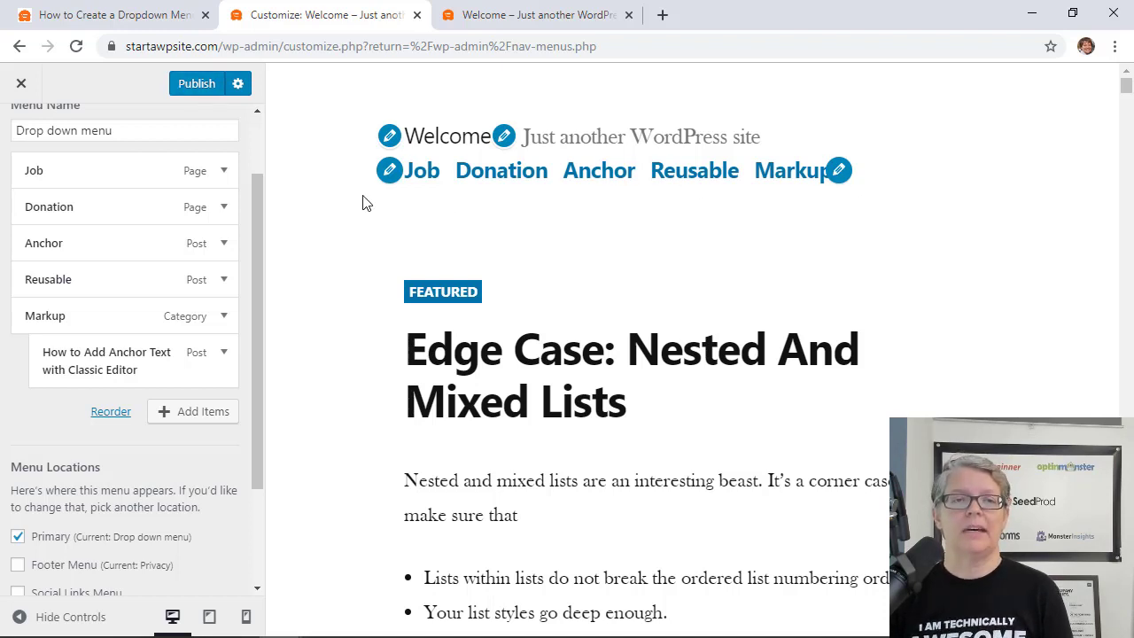
pyautogui.click(196, 89)
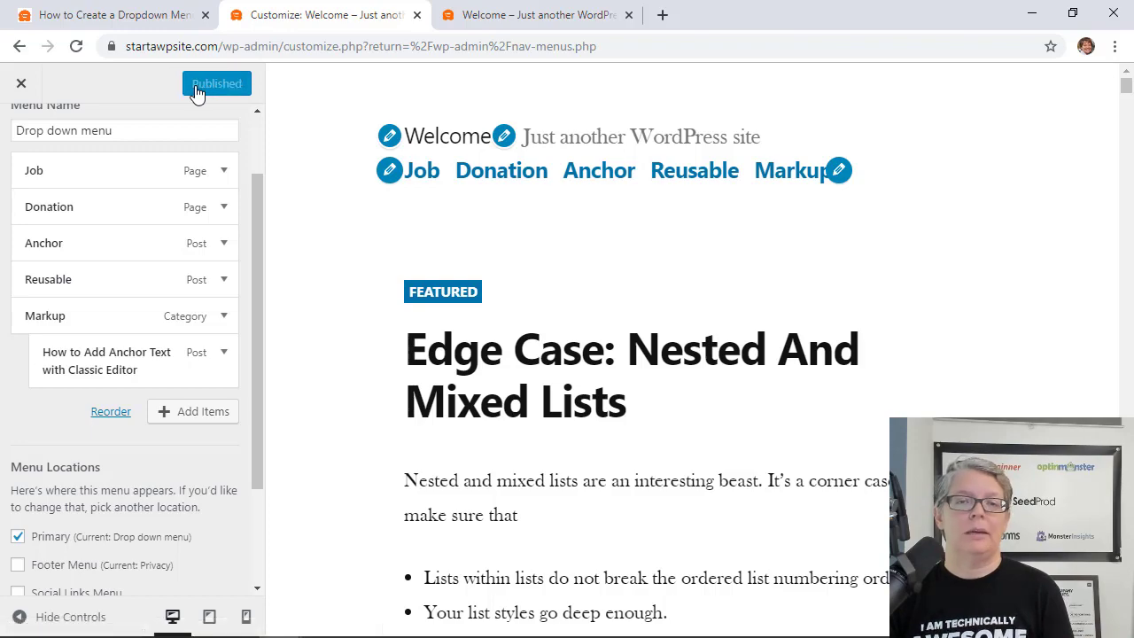